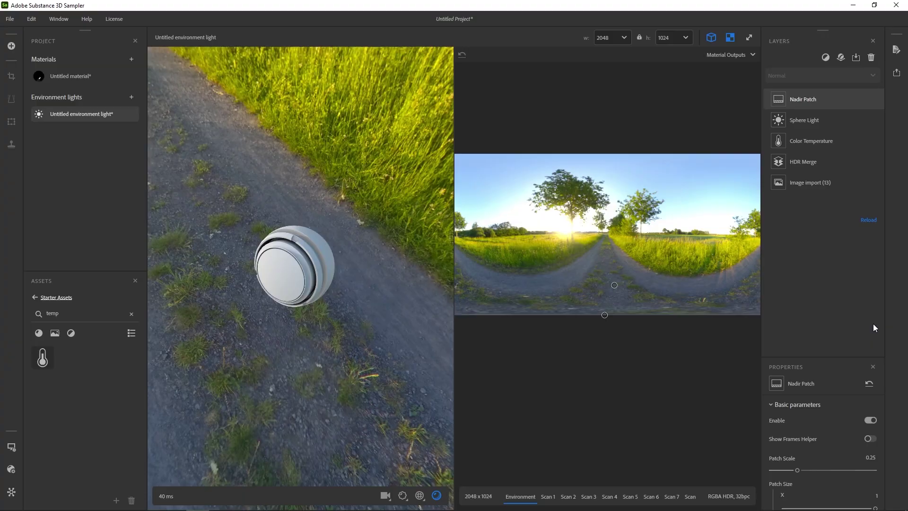
{"action": "left_click_drag", "start_coordinate": [344, 354], "coordinate": [305, 309]}
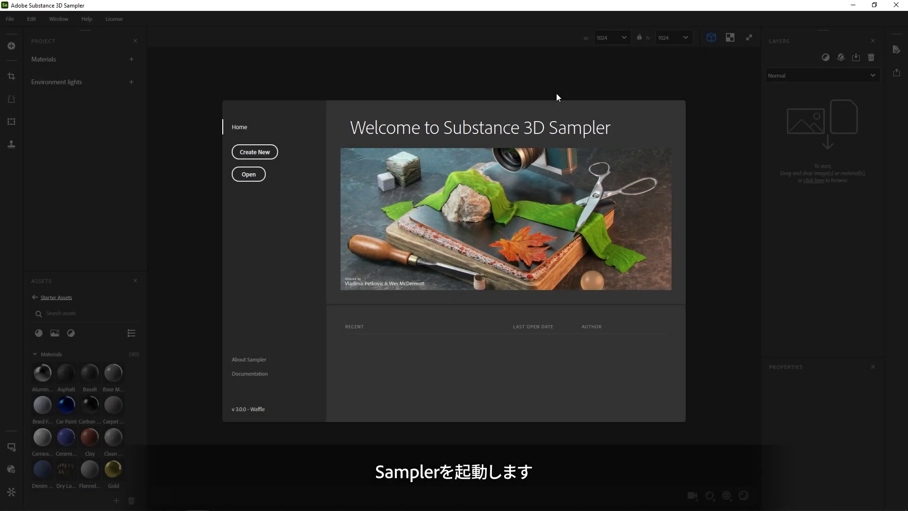
Create a new project and add a new environment light to it.
{"action": "left_click", "coordinate": [259, 152]}
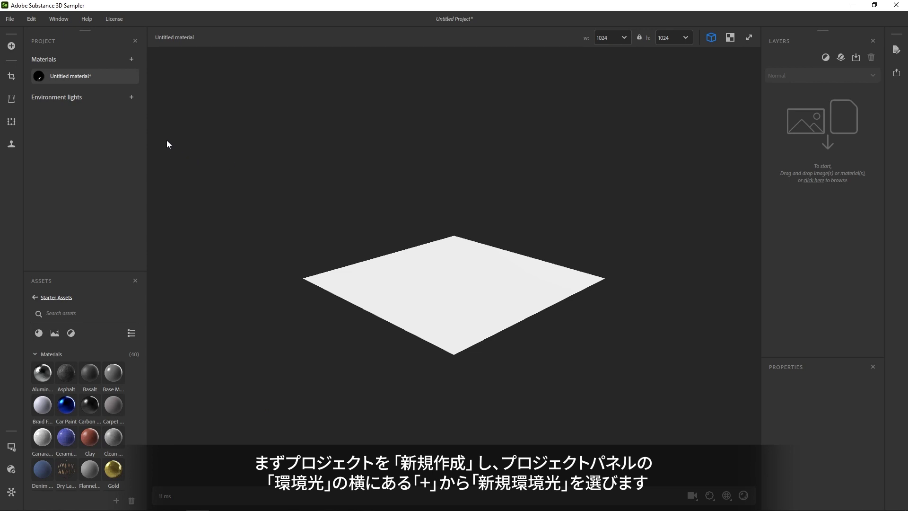
{"action": "left_click", "coordinate": [132, 96]}
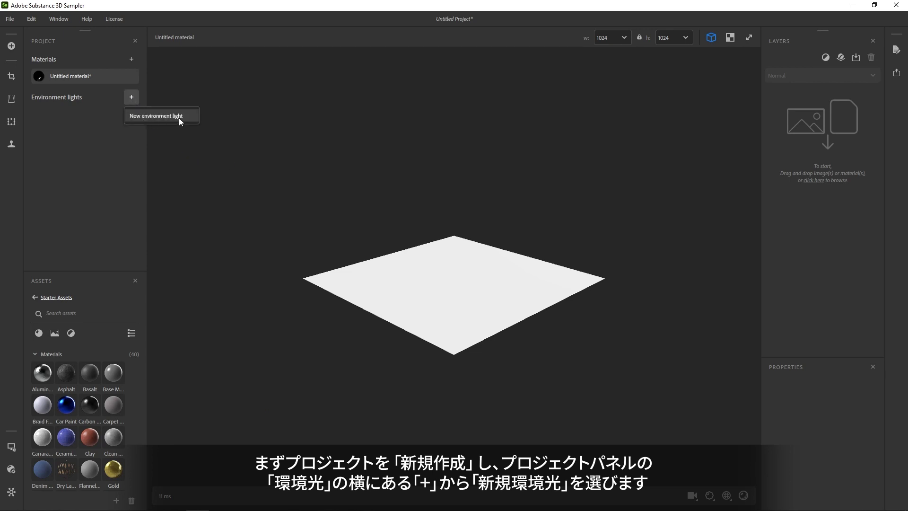
{"action": "left_click", "coordinate": [162, 118]}
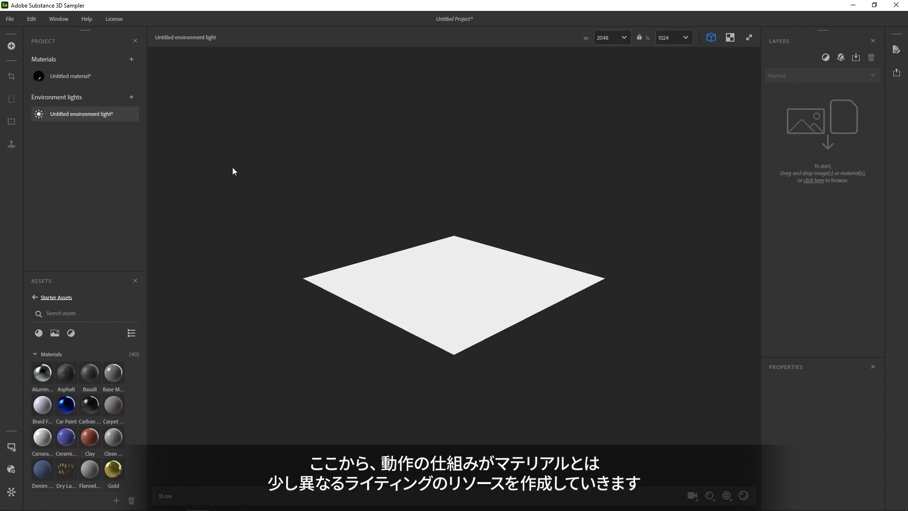
Import the 13 bracketed photos R0010030.JPG to R0010042.JPG from the Road_01 folder into the environment light's layers using the HDR Merge template.
{"action": "key", "text": "alt+Tab"}
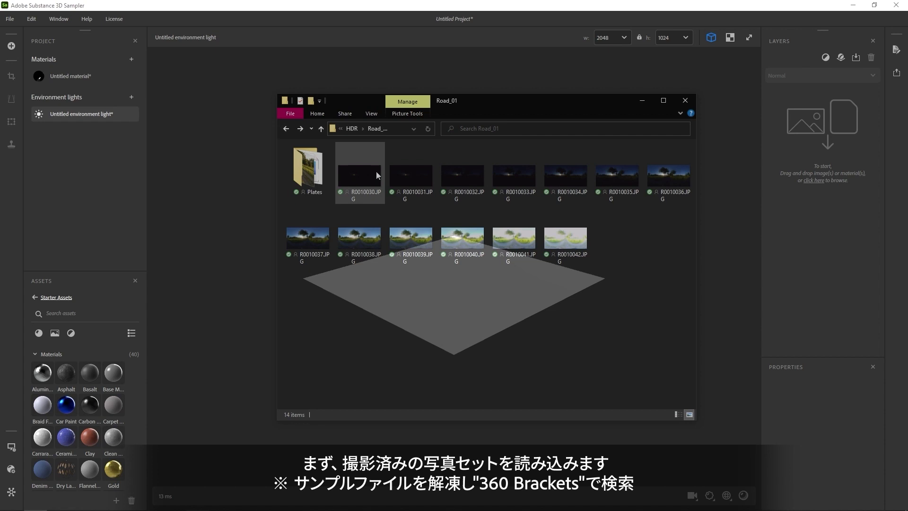
{"action": "left_click", "coordinate": [365, 175]}
{"action": "left_click", "coordinate": [574, 250], "text": "shift"}
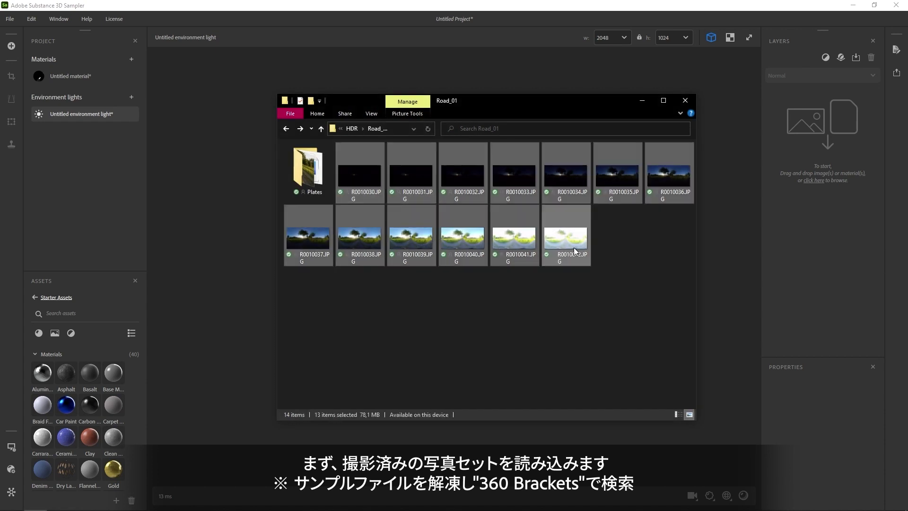
{"action": "left_click_drag", "start_coordinate": [546, 251], "coordinate": [835, 98]}
{"action": "left_click", "coordinate": [362, 357]}
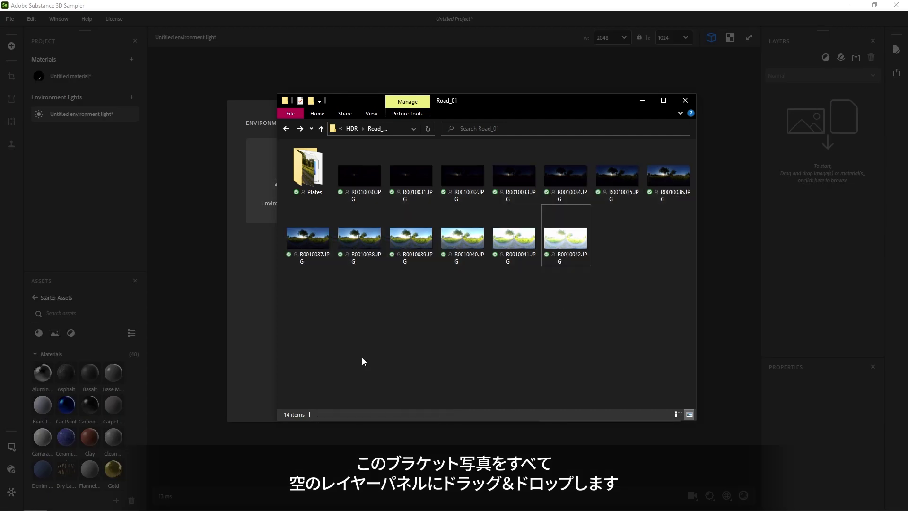
{"action": "left_click", "coordinate": [243, 339]}
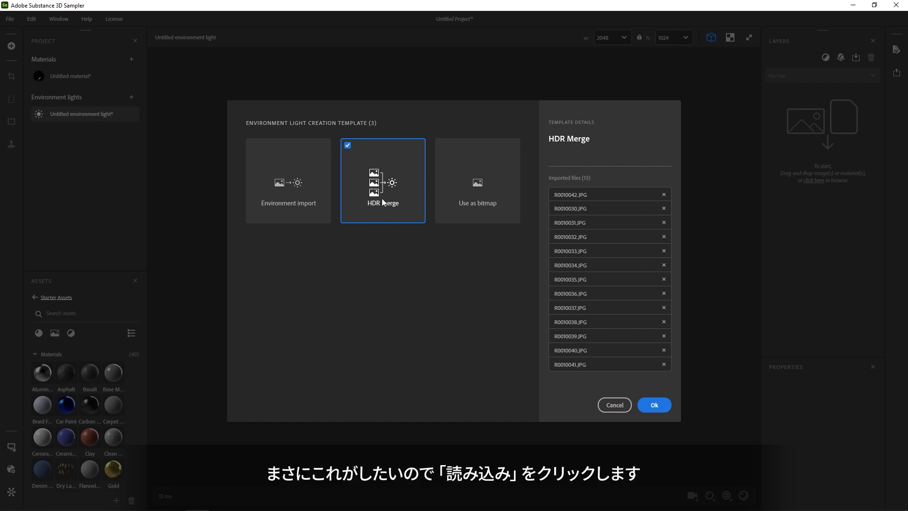
{"action": "left_click", "coordinate": [653, 406]}
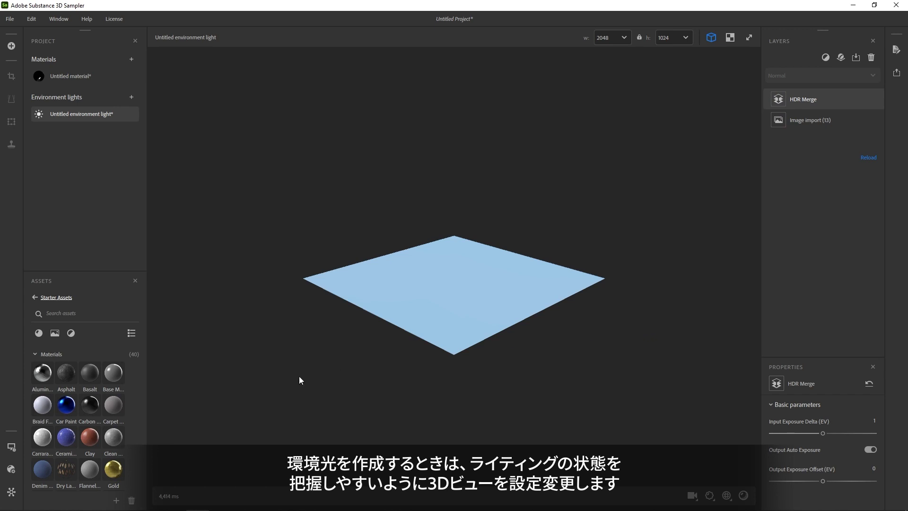
Turn on environment visibility in the viewer settings and set the camera's field of view to 95 degrees.
{"action": "left_click", "coordinate": [12, 449]}
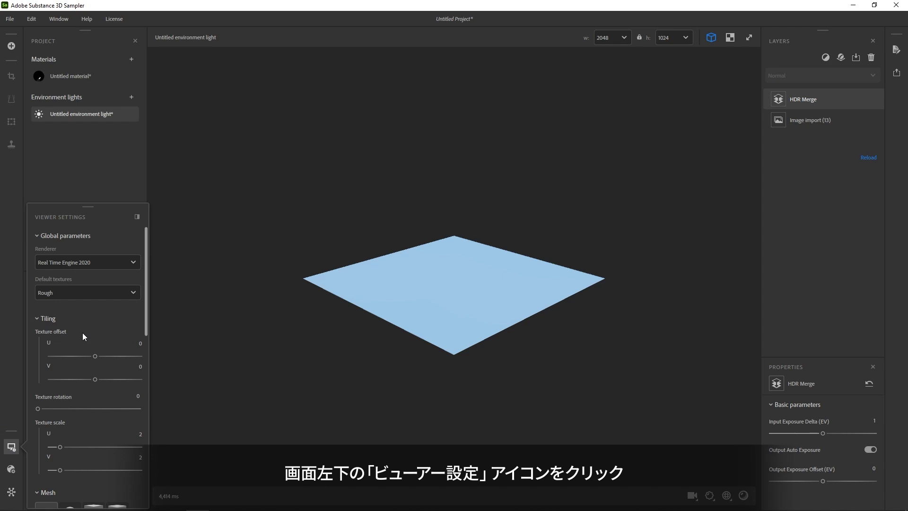
{"action": "scroll", "coordinate": [82, 333], "scroll_direction": "down", "scroll_amount": 6}
{"action": "scroll", "coordinate": [82, 336], "scroll_direction": "down", "scroll_amount": 5}
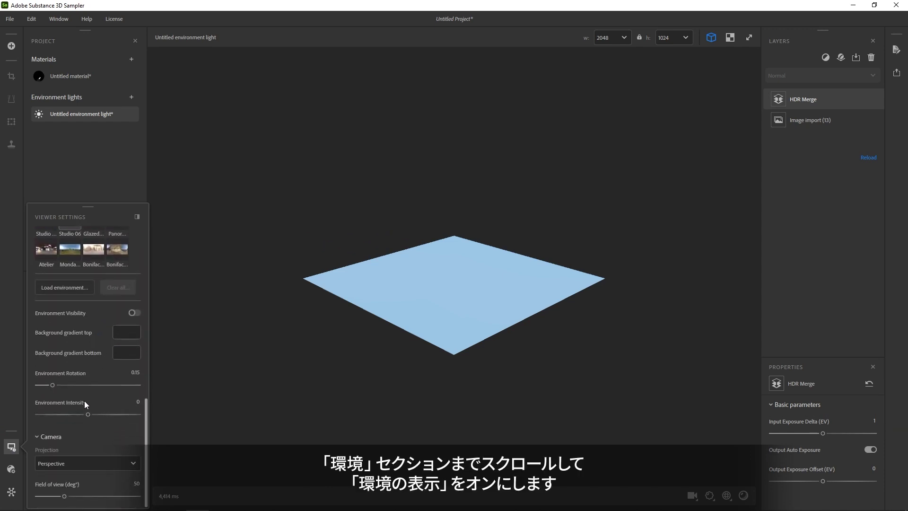
{"action": "left_click", "coordinate": [134, 313]}
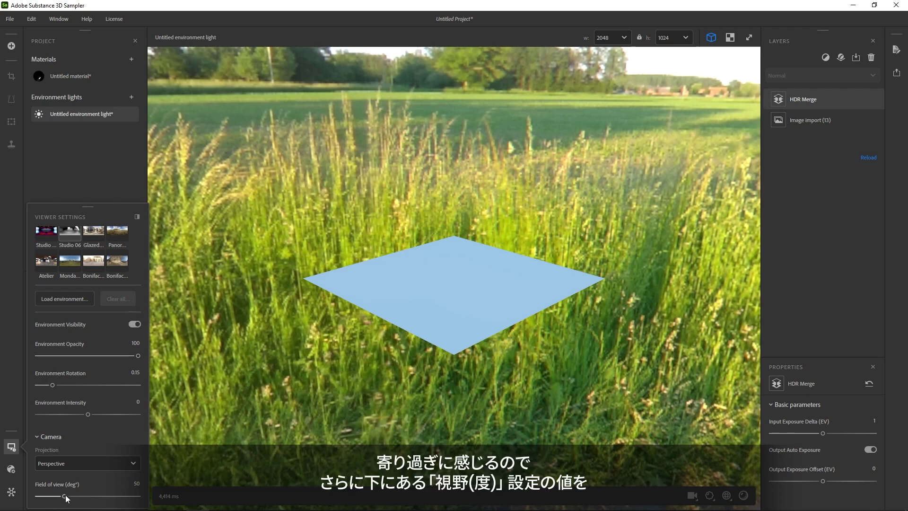
{"action": "left_click_drag", "start_coordinate": [64, 498], "coordinate": [90, 498]}
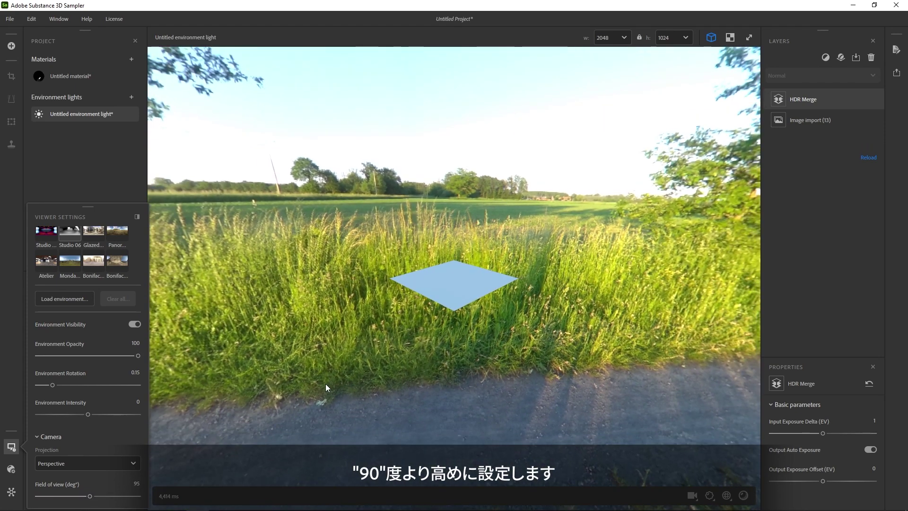
{"action": "left_click_drag", "start_coordinate": [327, 380], "coordinate": [464, 342]}
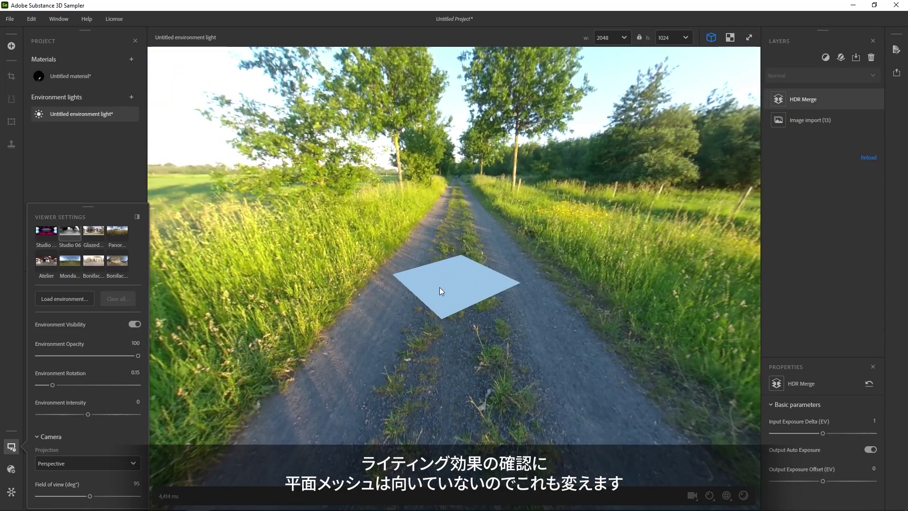
Switch the 3D view's mesh from the plane to the preview sphere.
{"action": "scroll", "coordinate": [100, 368], "scroll_direction": "up", "scroll_amount": 5}
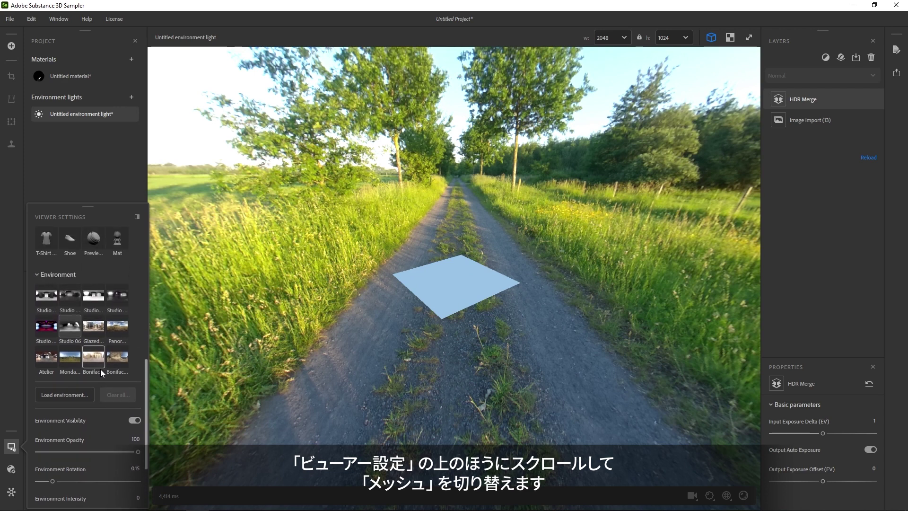
{"action": "scroll", "coordinate": [102, 366], "scroll_direction": "up", "scroll_amount": 2}
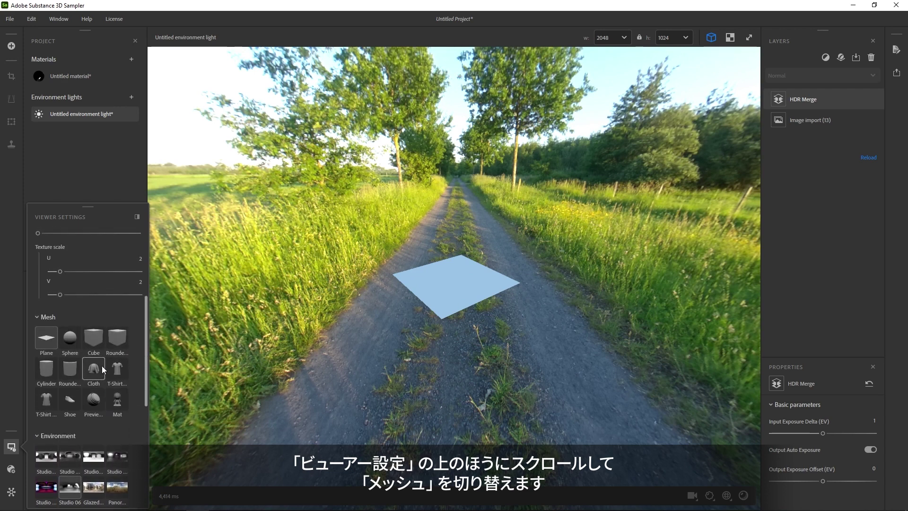
{"action": "left_click", "coordinate": [94, 401]}
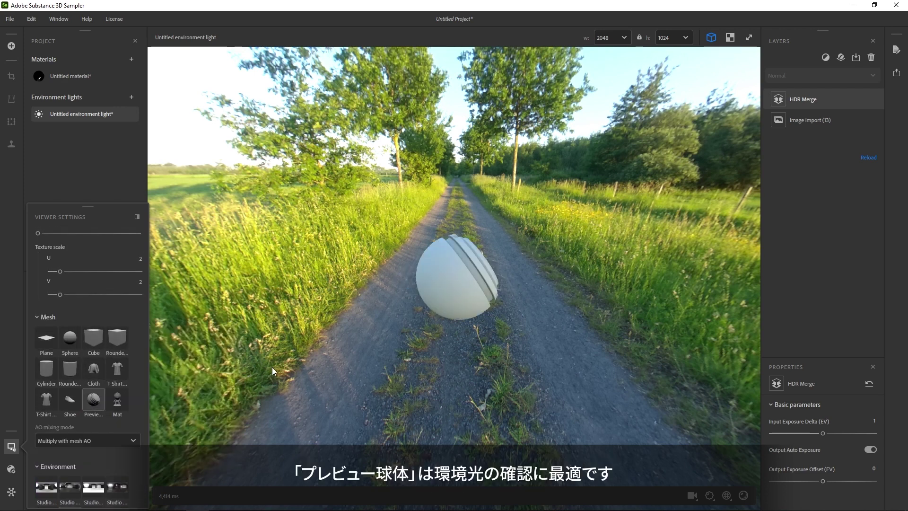
{"action": "left_click_drag", "start_coordinate": [405, 339], "coordinate": [540, 319]}
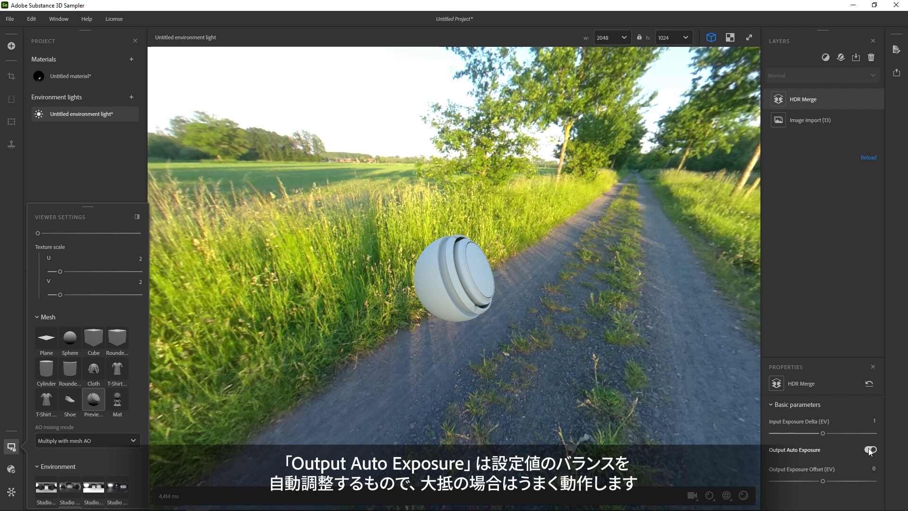
Try a slightly negative output exposure offset on the HDR Merge layer and reset it to 0 EV.
{"action": "mouse_move", "coordinate": [824, 480]}
{"action": "left_mouse_down"}
{"action": "mouse_move", "coordinate": [835, 481]}
{"action": "mouse_move", "coordinate": [807, 481]}
{"action": "mouse_move", "coordinate": [823, 481]}
{"action": "left_mouse_up"}
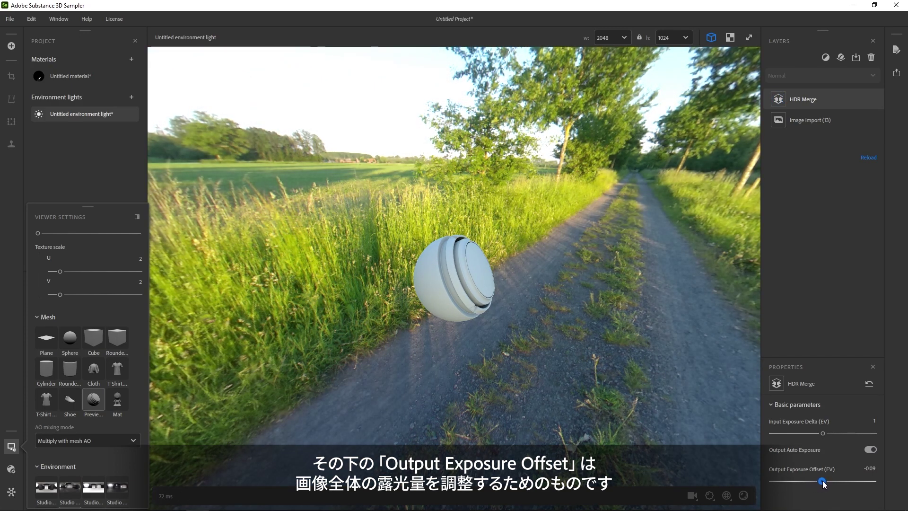
{"action": "left_click", "coordinate": [876, 467]}
{"action": "type", "text": "0"}
{"action": "key", "text": "Return"}
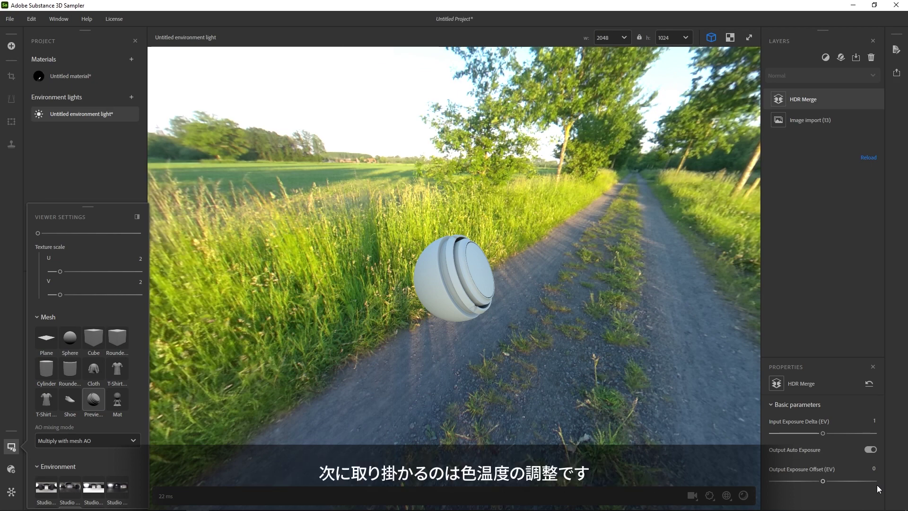
Find the Color Temperature filter by searching assets for "temp", add it above HDR Merge and set its temperature to -0.17.
{"action": "left_click_drag", "start_coordinate": [577, 361], "coordinate": [442, 284]}
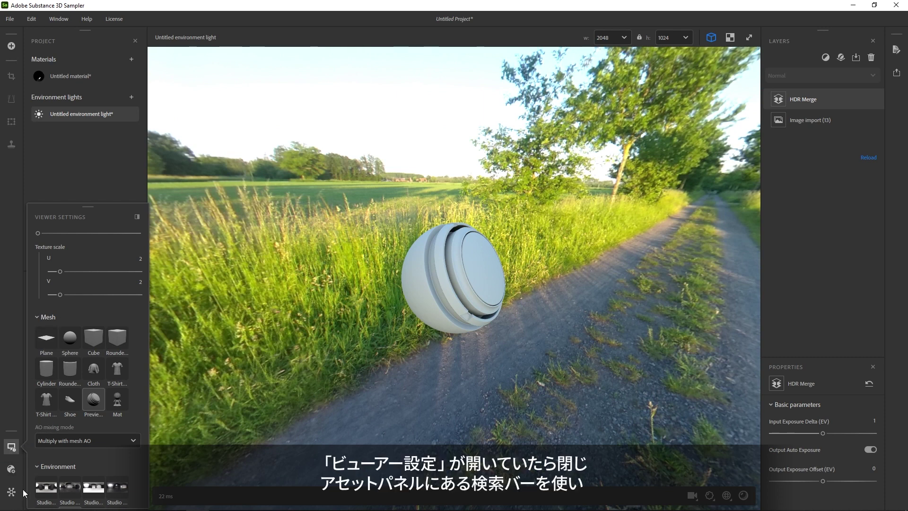
{"action": "left_click", "coordinate": [11, 446]}
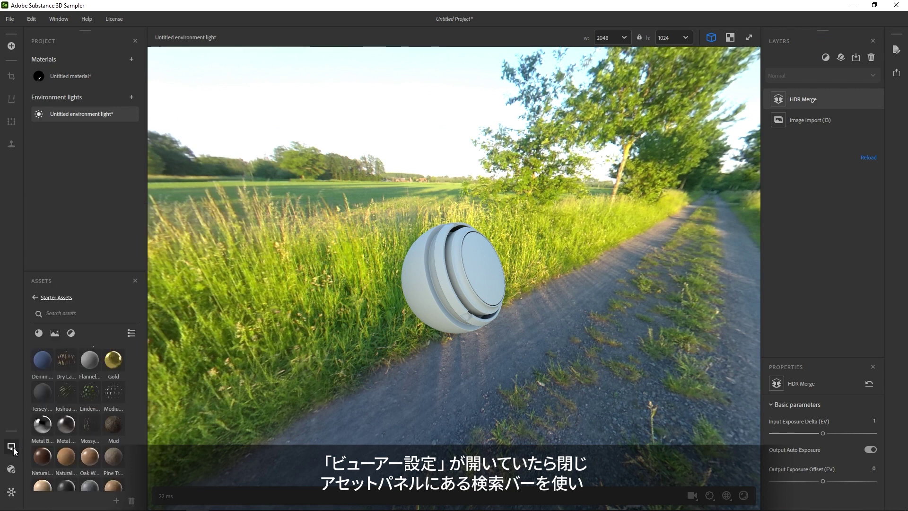
{"action": "left_click", "coordinate": [62, 315]}
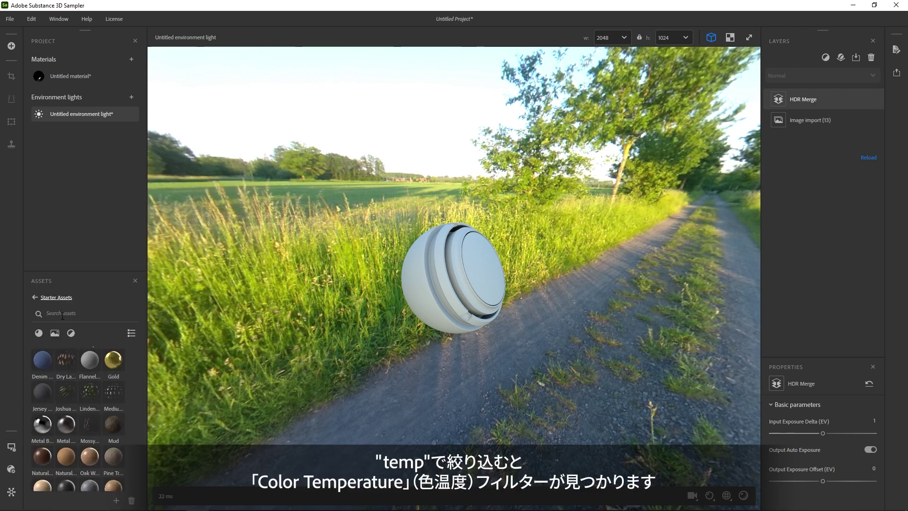
{"action": "type", "text": "temp"}
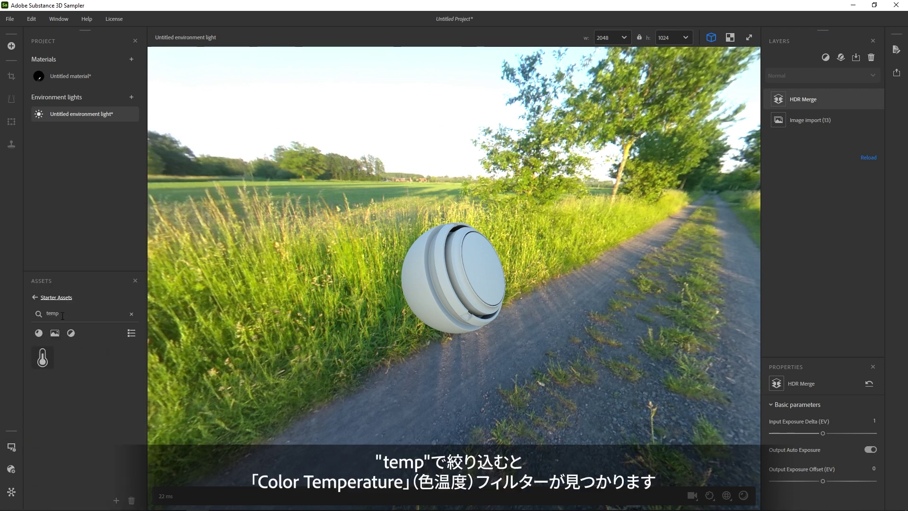
{"action": "mouse_move", "coordinate": [53, 364]}
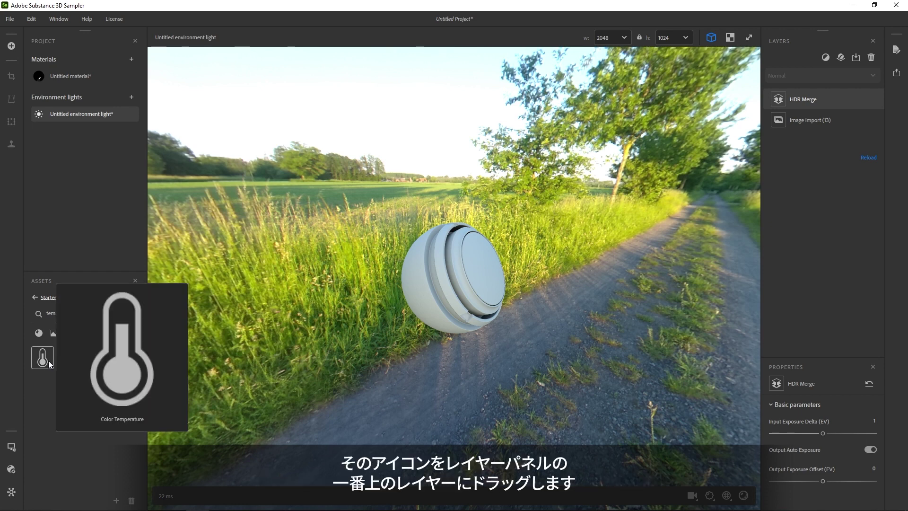
{"action": "left_click_drag", "start_coordinate": [43, 363], "coordinate": [818, 92]}
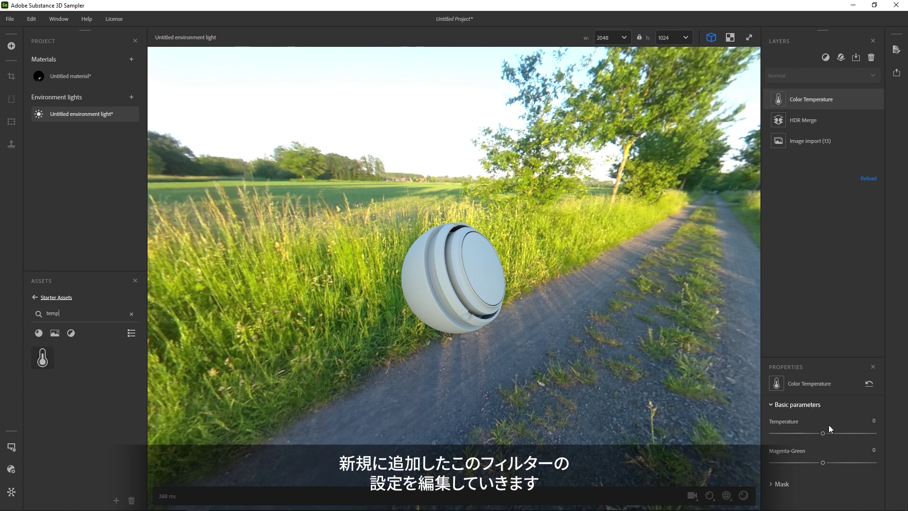
{"action": "mouse_move", "coordinate": [824, 433]}
{"action": "left_mouse_down"}
{"action": "mouse_move", "coordinate": [847, 434]}
{"action": "mouse_move", "coordinate": [814, 434]}
{"action": "left_mouse_up"}
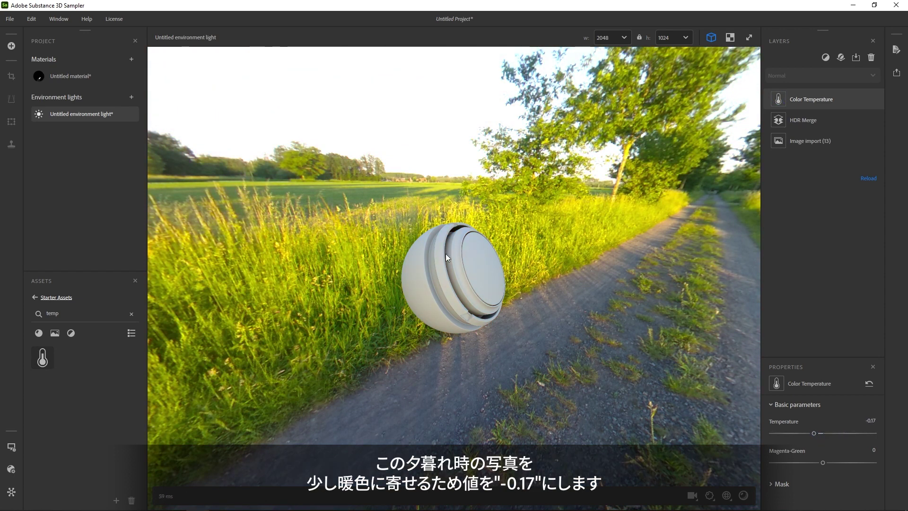
Add a Sphere Light filter above Color Temperature and move its handle onto the sun in the 2D view.
{"action": "left_click_drag", "start_coordinate": [500, 348], "coordinate": [487, 296]}
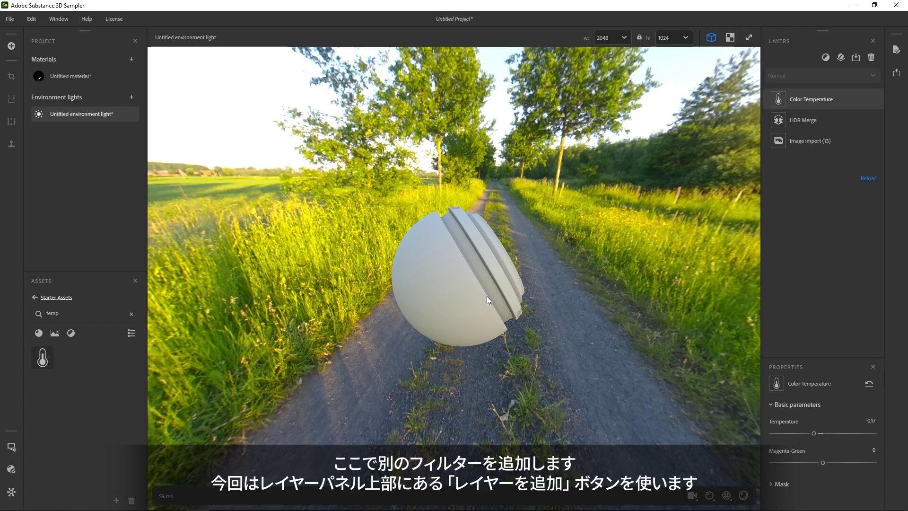
{"action": "left_click", "coordinate": [827, 58]}
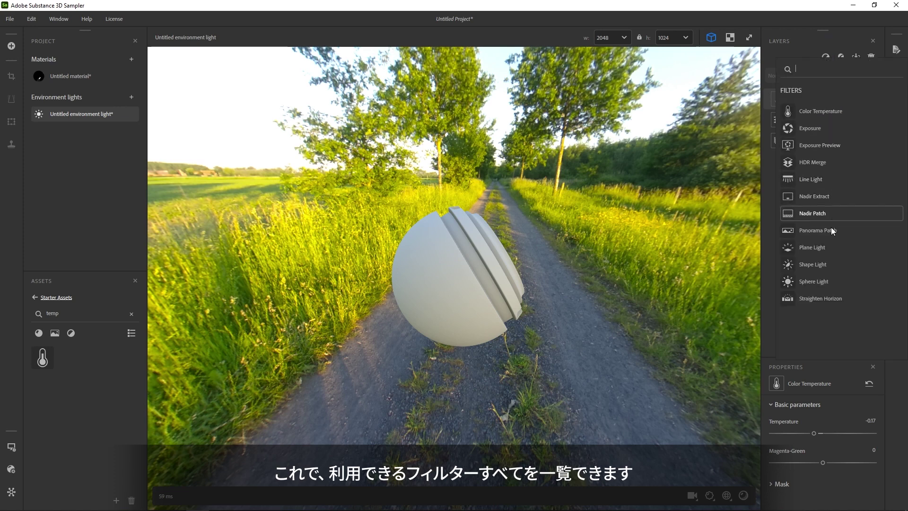
{"action": "left_click", "coordinate": [820, 282]}
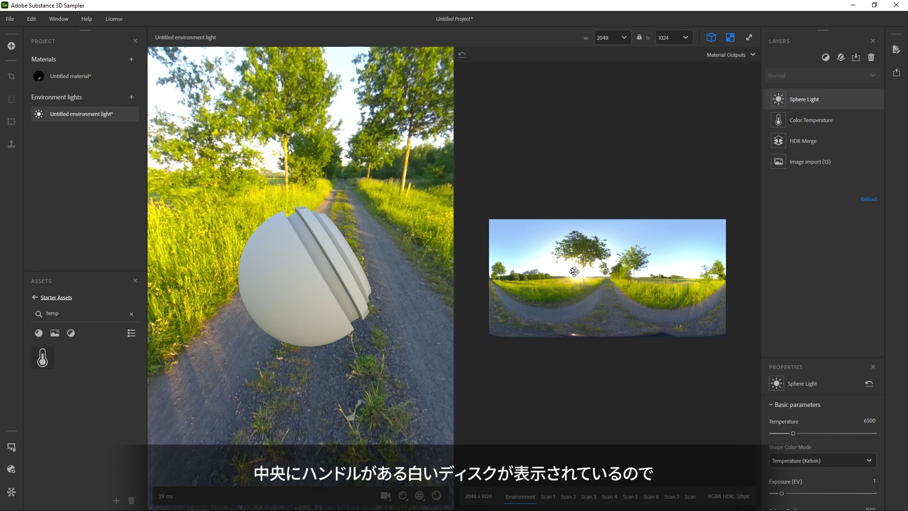
{"action": "scroll", "coordinate": [574, 271], "scroll_direction": "up", "scroll_amount": 10}
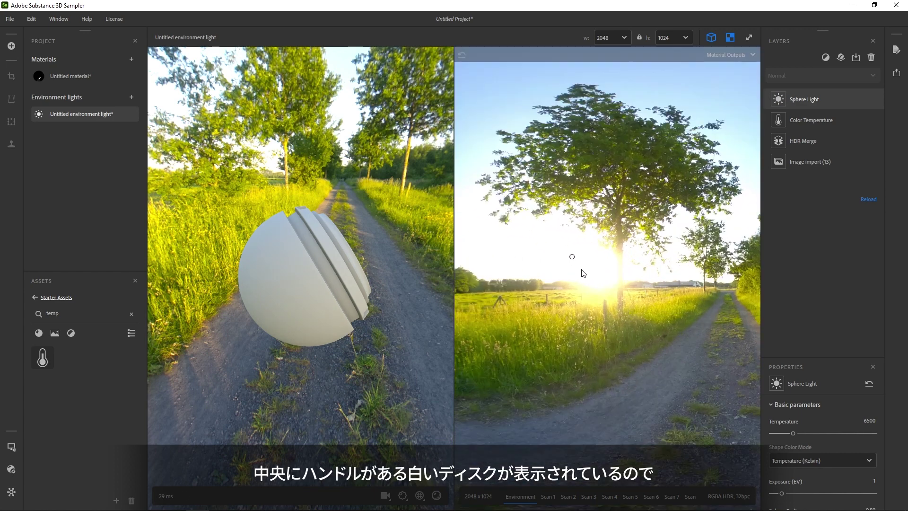
{"action": "left_click_drag", "start_coordinate": [538, 251], "coordinate": [572, 268]}
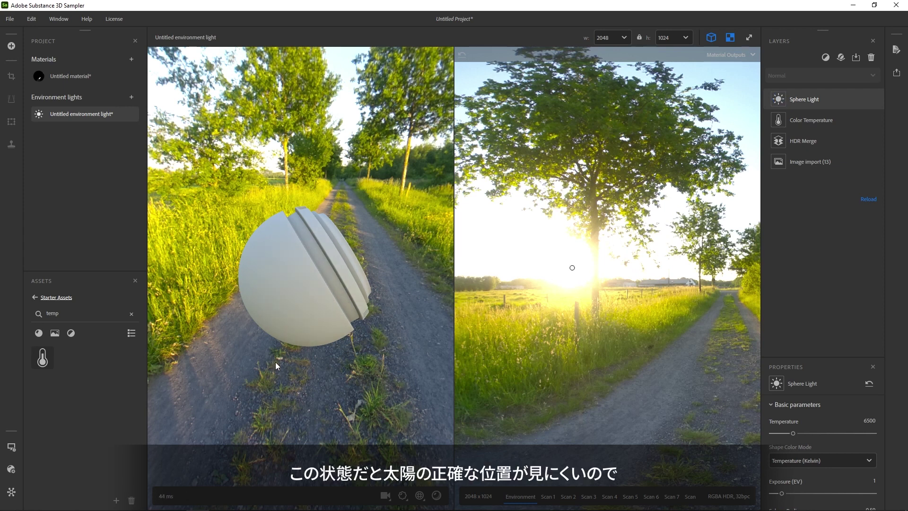
Lower the viewer's environment intensity to -4.42 and fine-tune the sphere light's position over the sun.
{"action": "left_click", "coordinate": [11, 447]}
{"action": "scroll", "coordinate": [73, 397], "scroll_direction": "down", "scroll_amount": 10}
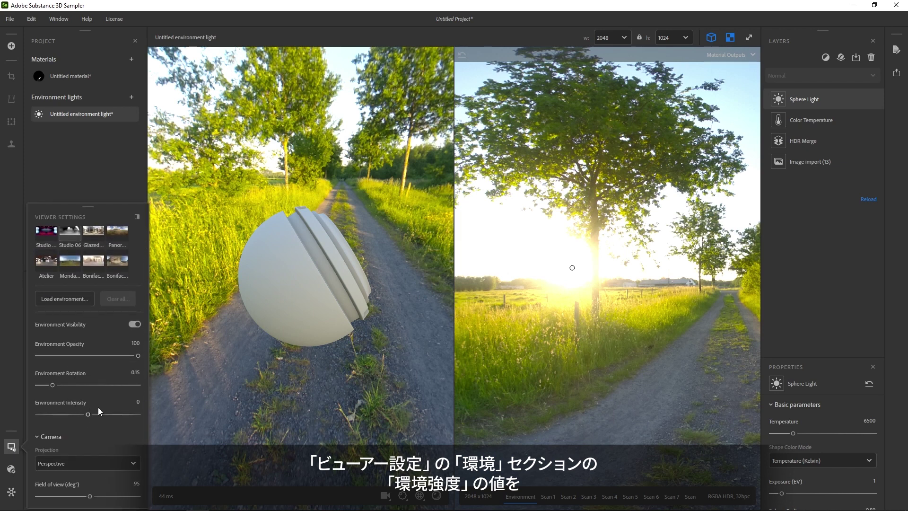
{"action": "left_click_drag", "start_coordinate": [88, 414], "coordinate": [75, 413]}
{"action": "left_click_drag", "start_coordinate": [227, 326], "coordinate": [416, 322]}
{"action": "left_click_drag", "start_coordinate": [75, 414], "coordinate": [66, 414]}
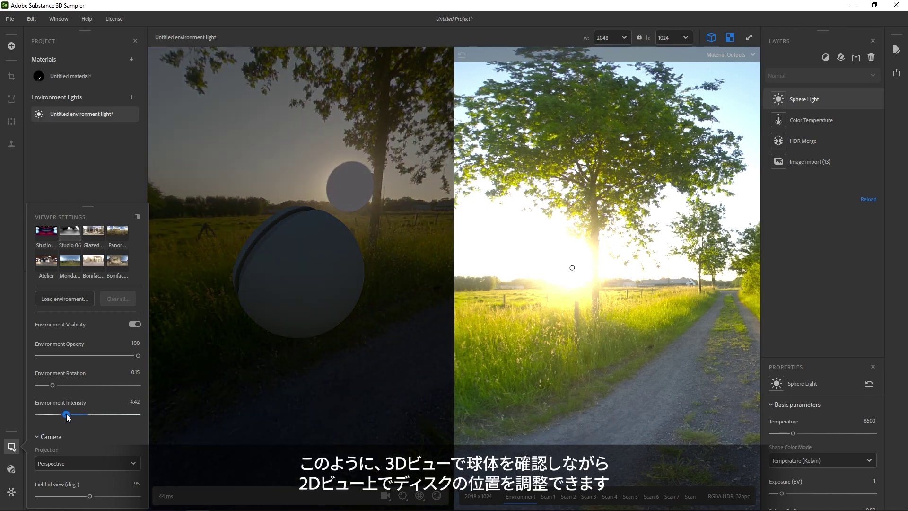
{"action": "mouse_move", "coordinate": [574, 267]}
{"action": "left_mouse_down"}
{"action": "mouse_move", "coordinate": [561, 265]}
{"action": "mouse_move", "coordinate": [569, 273]}
{"action": "left_mouse_up"}
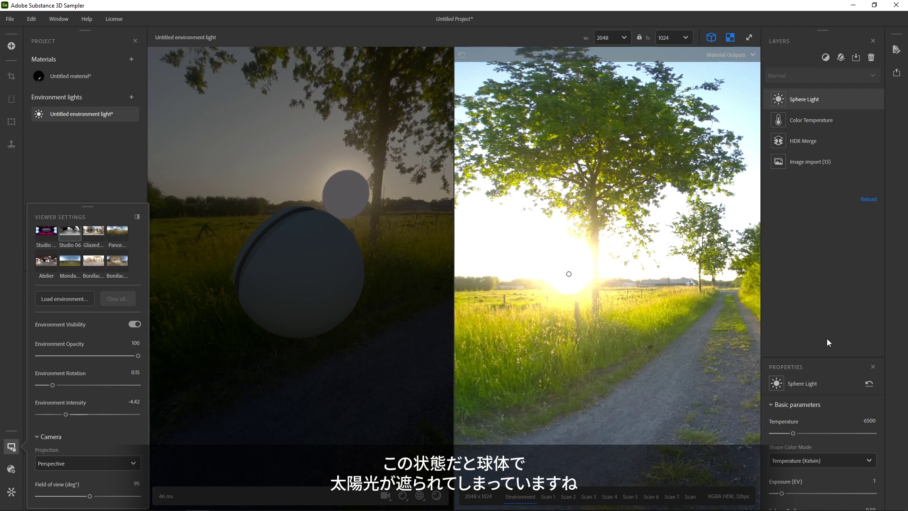
Reduce the sphere light's radius to 0.13 and move its handle slightly upward to centre it over the sun.
{"action": "scroll", "coordinate": [824, 390], "scroll_direction": "down", "scroll_amount": 3}
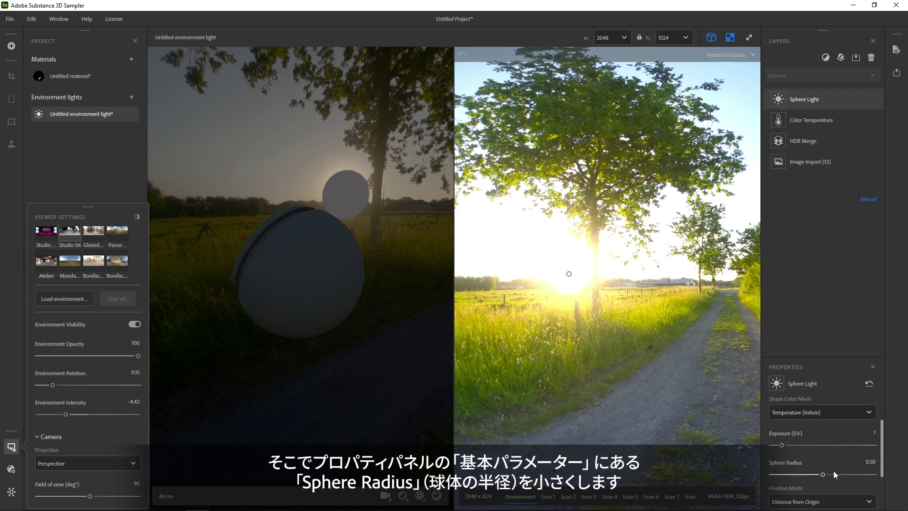
{"action": "left_click_drag", "start_coordinate": [821, 474], "coordinate": [785, 481]}
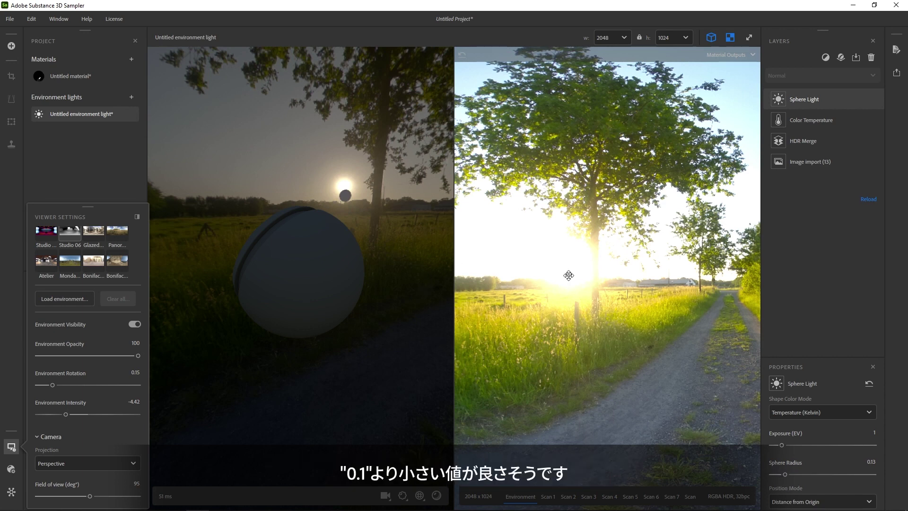
{"action": "left_click_drag", "start_coordinate": [569, 274], "coordinate": [568, 266]}
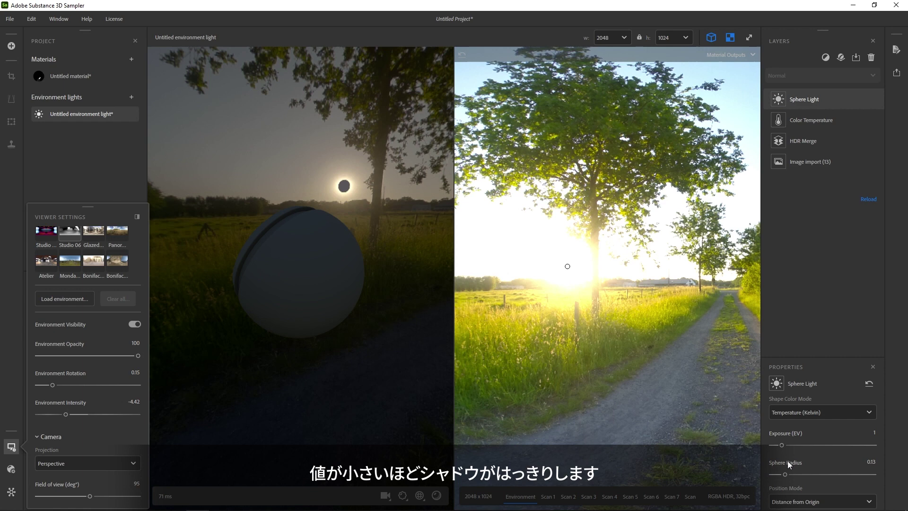
Set the sphere light's exposure to 4.10 EV and return the viewer's environment intensity to 0.
{"action": "left_click_drag", "start_coordinate": [783, 446], "coordinate": [814, 446]}
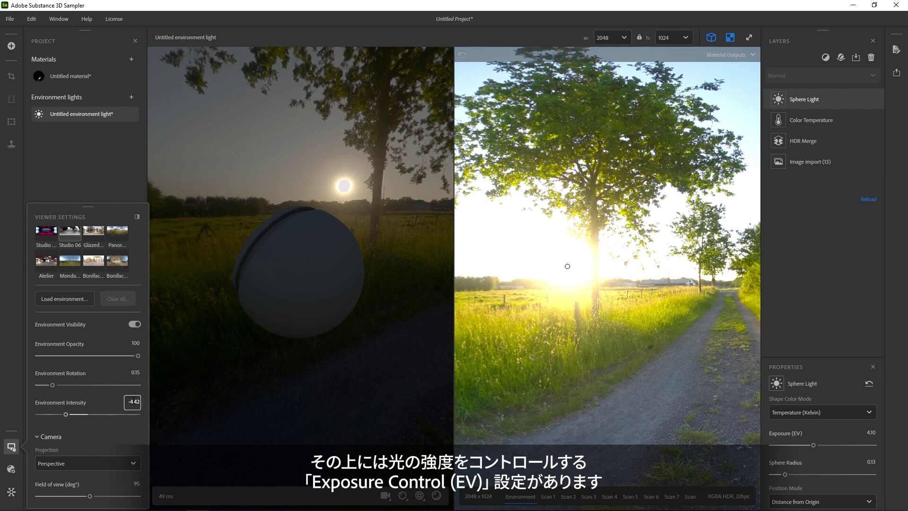
{"action": "left_click_drag", "start_coordinate": [129, 401], "coordinate": [200, 406]}
{"action": "type", "text": "0"}
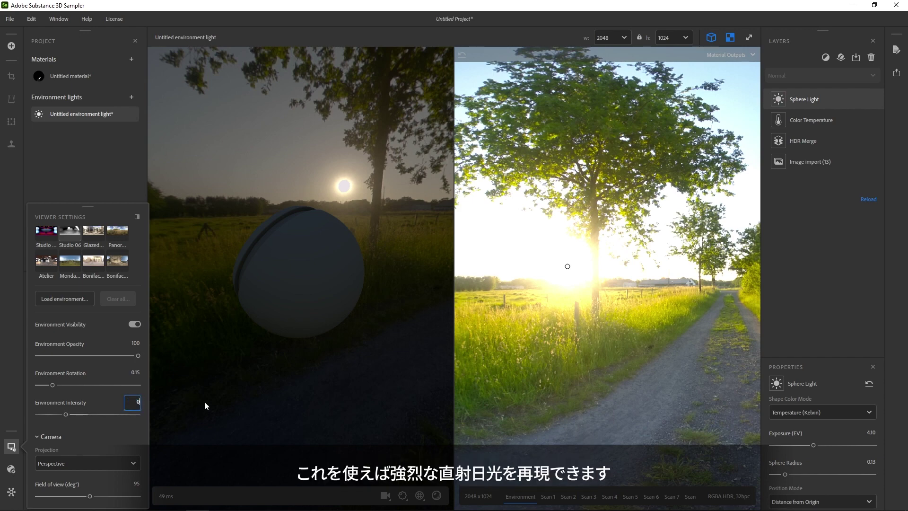
{"action": "key", "text": "Return"}
{"action": "left_click_drag", "start_coordinate": [228, 308], "coordinate": [391, 271]}
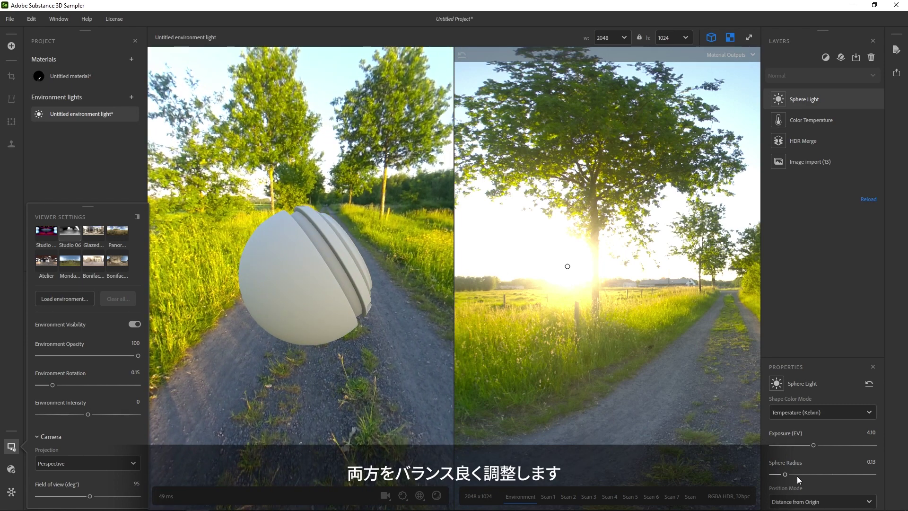
Reduce the sphere light's radius to 0.05 and raise its exposure to 15 EV.
{"action": "left_click_drag", "start_coordinate": [784, 475], "coordinate": [778, 476]}
{"action": "left_click_drag", "start_coordinate": [813, 445], "coordinate": [870, 445]}
{"action": "double_click", "coordinate": [870, 433]}
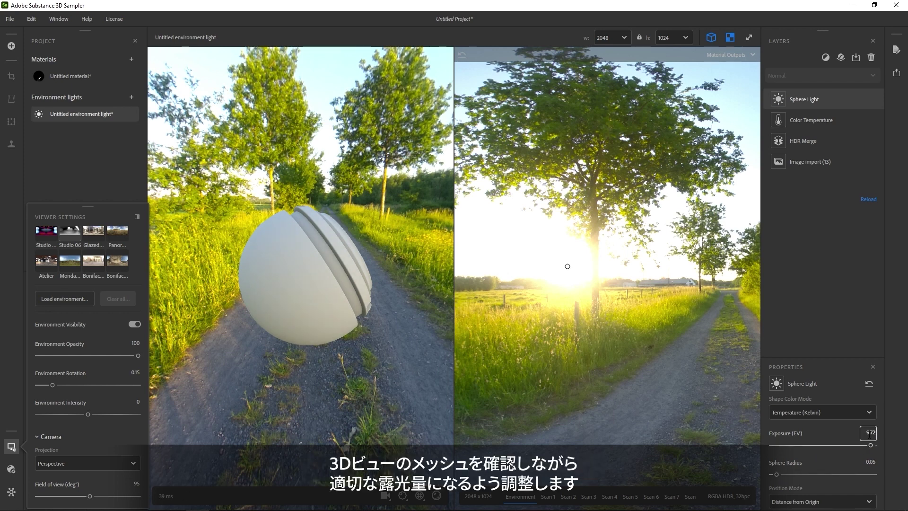
{"action": "type", "text": "10"}
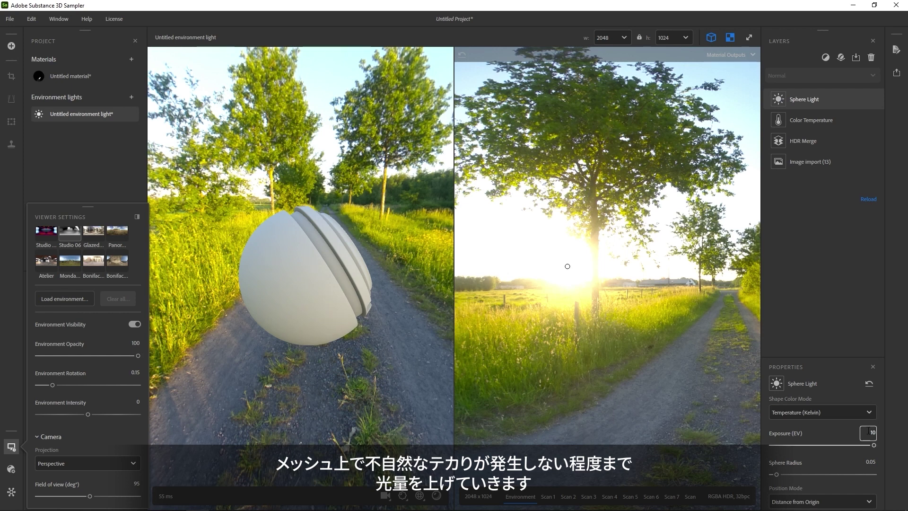
{"action": "key", "text": "Return"}
{"action": "key", "text": "Return"}
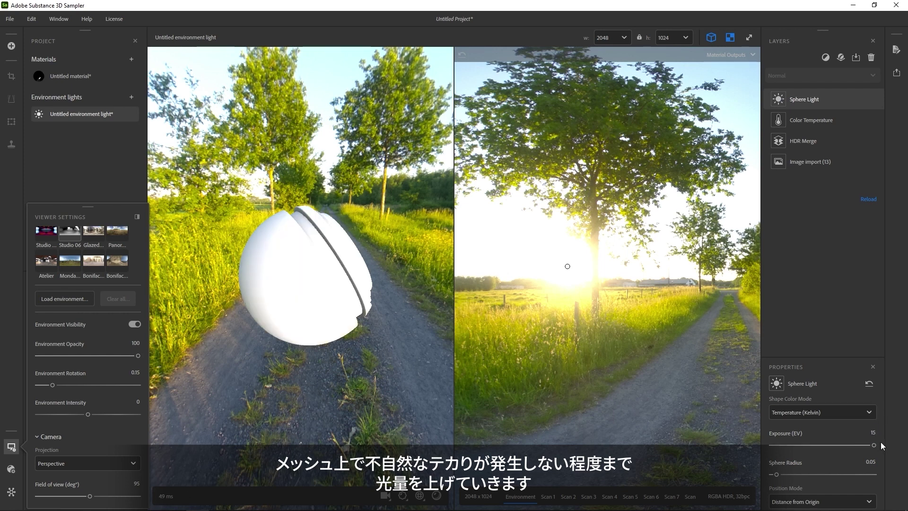
Lower the sphere light's exposure to 13 EV, check the mesh lighting, and fine-tune the exposure to 13.20 EV.
{"action": "double_click", "coordinate": [870, 432]}
{"action": "type", "text": "13"}
{"action": "key", "text": "Return"}
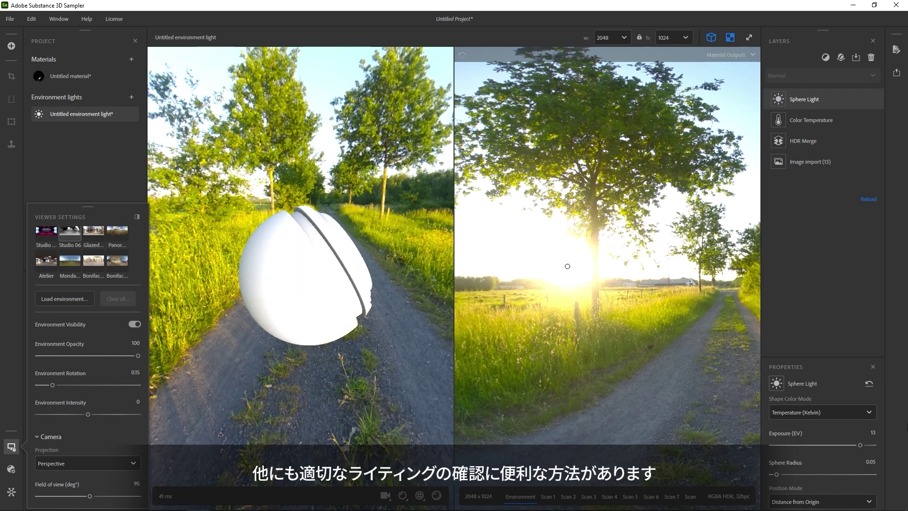
{"action": "mouse_move", "coordinate": [345, 337]}
{"action": "left_mouse_down"}
{"action": "mouse_move", "coordinate": [283, 319]}
{"action": "mouse_move", "coordinate": [342, 319]}
{"action": "left_mouse_up"}
{"action": "double_click", "coordinate": [869, 433]}
{"action": "key", "text": "Return"}
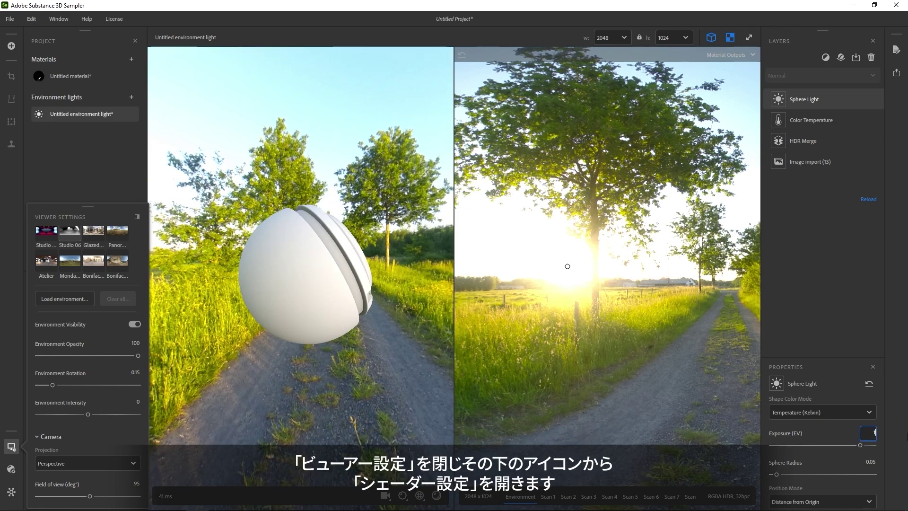
Turn on shadows in the shader settings and inspect the lighting on the mesh in the 3D view.
{"action": "left_click", "coordinate": [11, 446]}
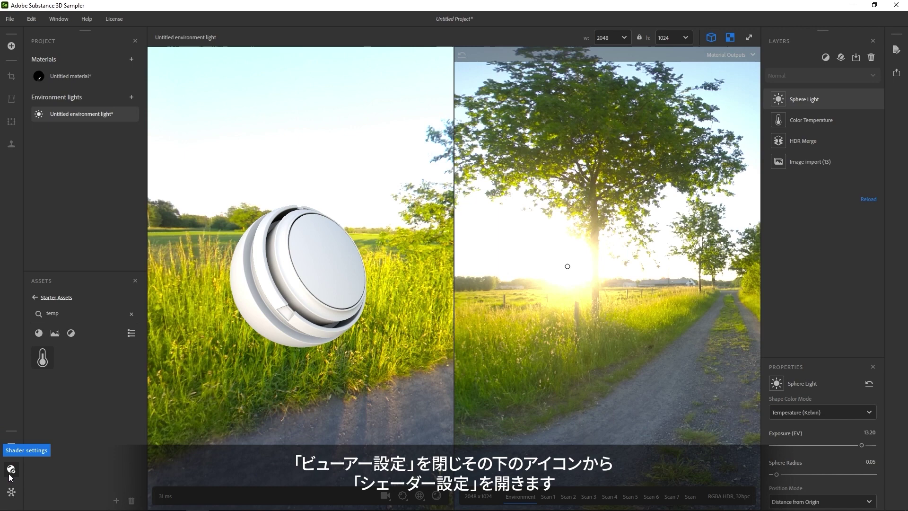
{"action": "left_click", "coordinate": [11, 469]}
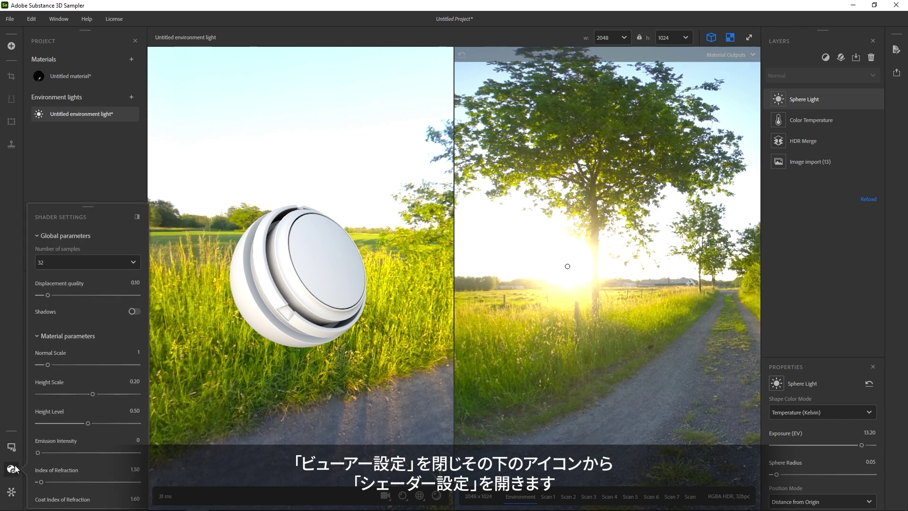
{"action": "left_click", "coordinate": [134, 311]}
{"action": "left_click_drag", "start_coordinate": [260, 320], "coordinate": [431, 351]}
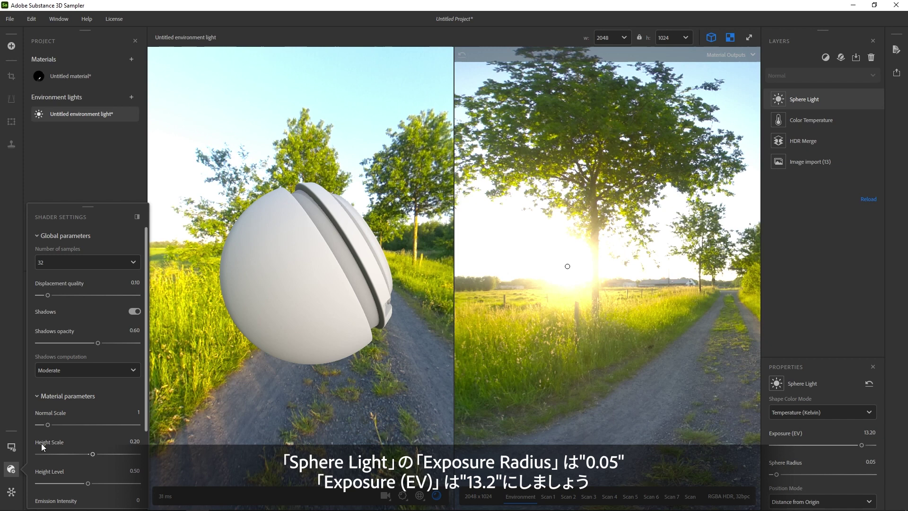
{"action": "left_click", "coordinate": [12, 468]}
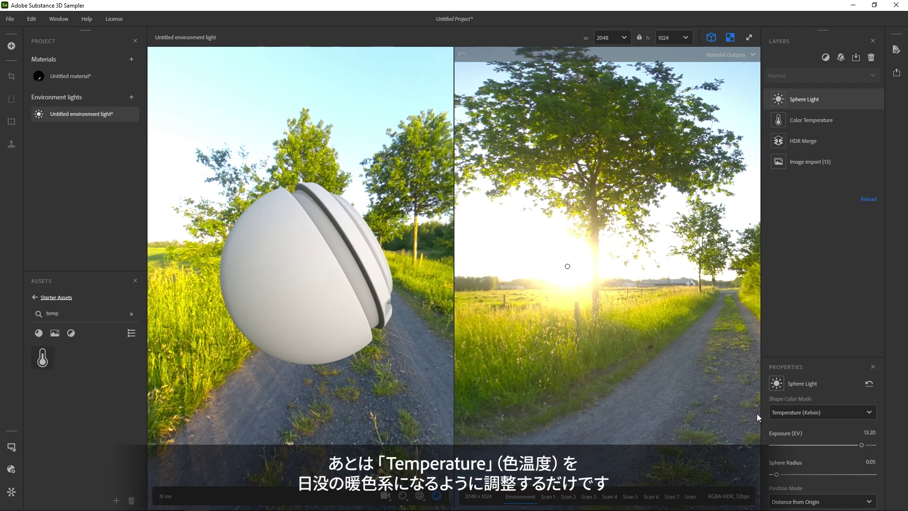
Set the sphere light's temperature to 5400 and orbit around the mesh to inspect the ground beneath it.
{"action": "scroll", "coordinate": [830, 440], "scroll_direction": "up", "scroll_amount": 2}
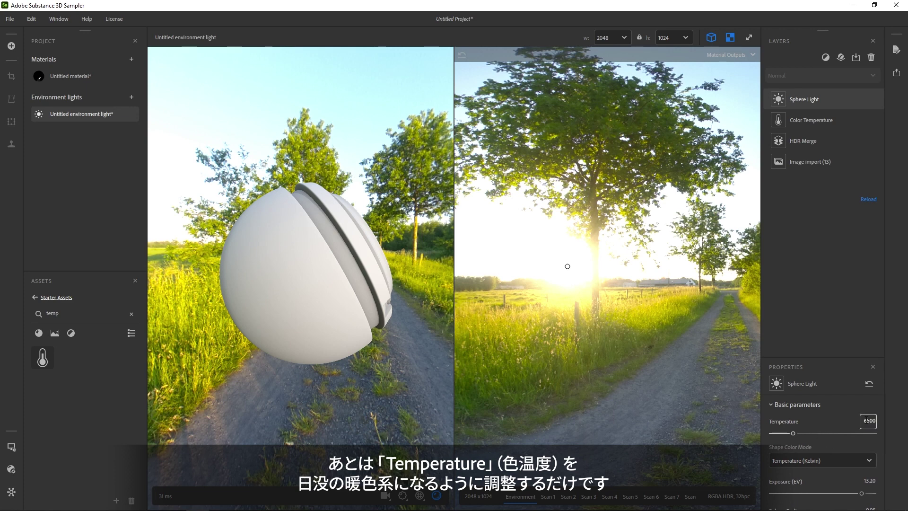
{"action": "left_click", "coordinate": [868, 421]}
{"action": "type", "text": "5"}
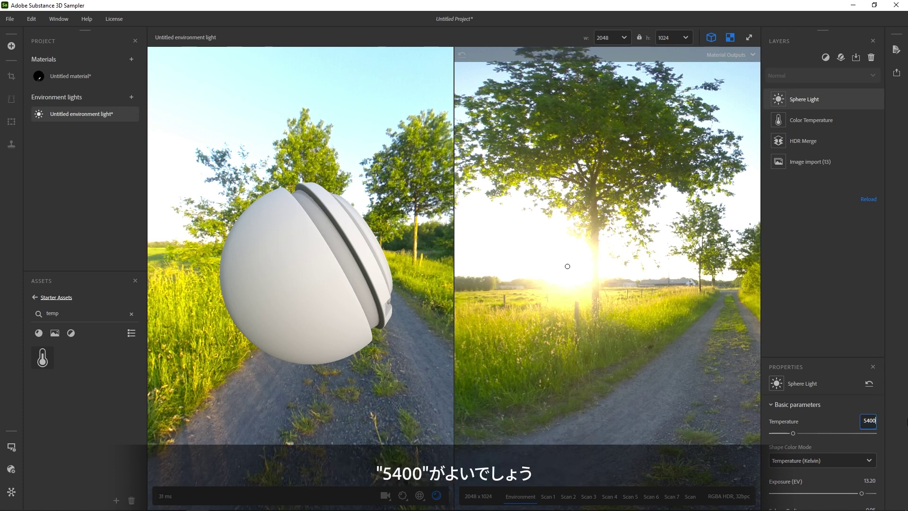
{"action": "type", "text": "400"}
{"action": "key", "text": "Return"}
{"action": "left_click_drag", "start_coordinate": [393, 345], "coordinate": [211, 396]}
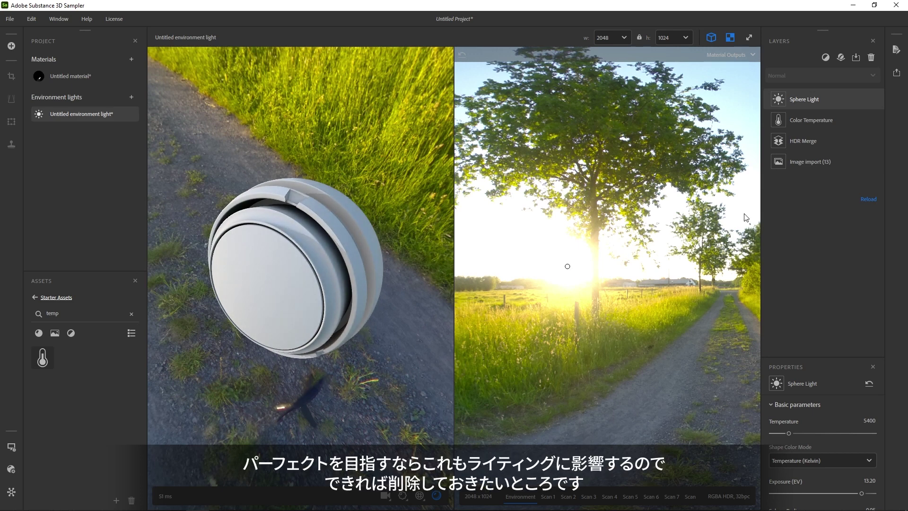
Add a Nadir Patch filter above Sphere Light and move its dashed source frame onto the grassy strip between the wheel tracks.
{"action": "left_click", "coordinate": [827, 58]}
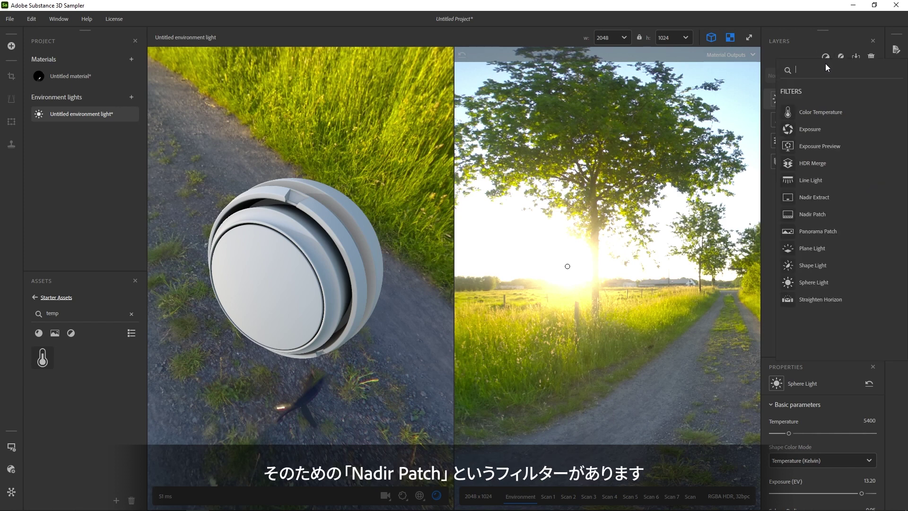
{"action": "left_click", "coordinate": [827, 215]}
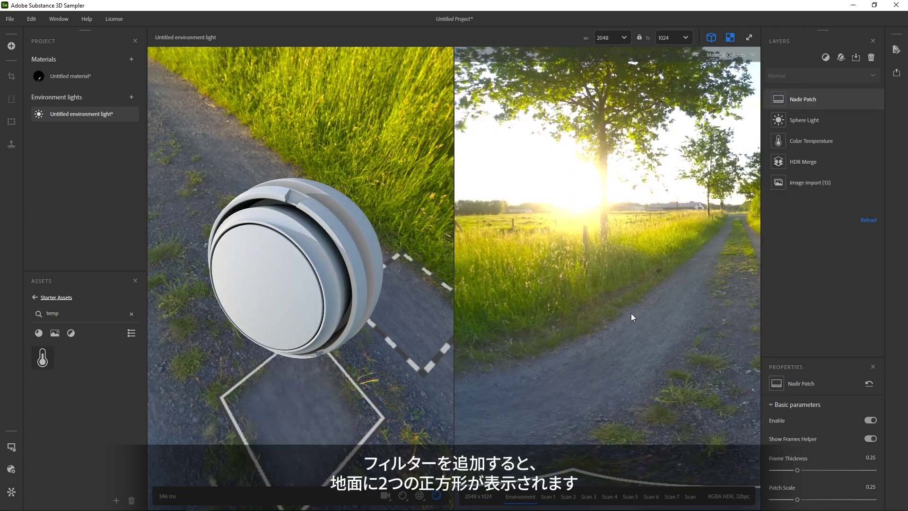
{"action": "scroll", "coordinate": [632, 315], "scroll_direction": "down", "scroll_amount": 10}
{"action": "scroll", "coordinate": [586, 308], "scroll_direction": "up", "scroll_amount": 1}
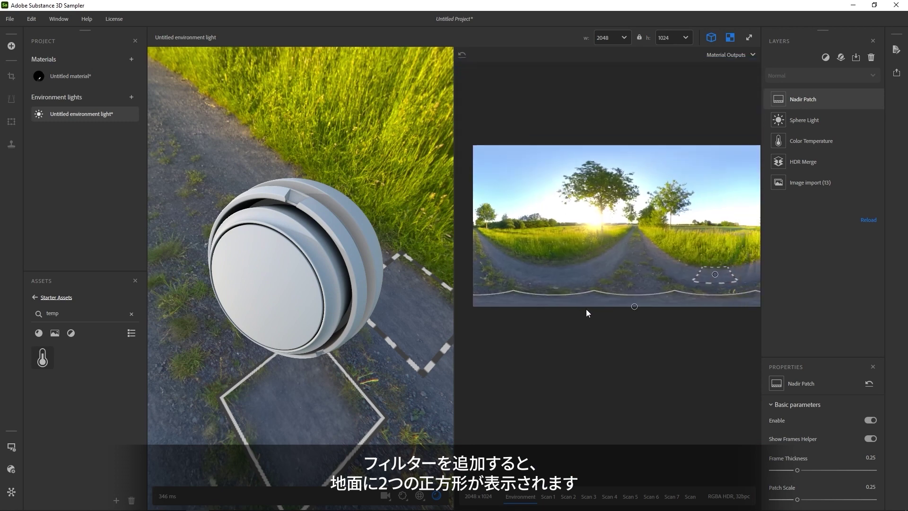
{"action": "left_click_drag", "start_coordinate": [293, 393], "coordinate": [356, 323]}
{"action": "scroll", "coordinate": [266, 353], "scroll_direction": "down", "scroll_amount": 3}
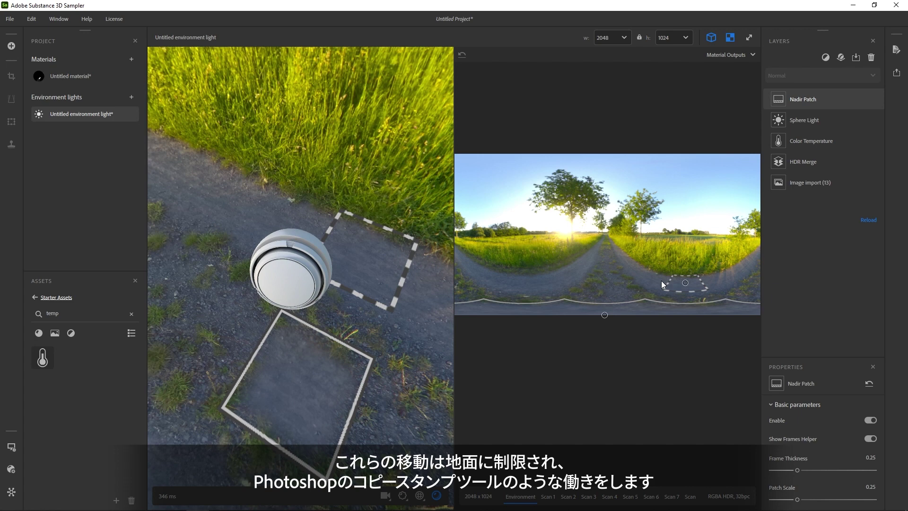
{"action": "left_click_drag", "start_coordinate": [691, 285], "coordinate": [615, 286]}
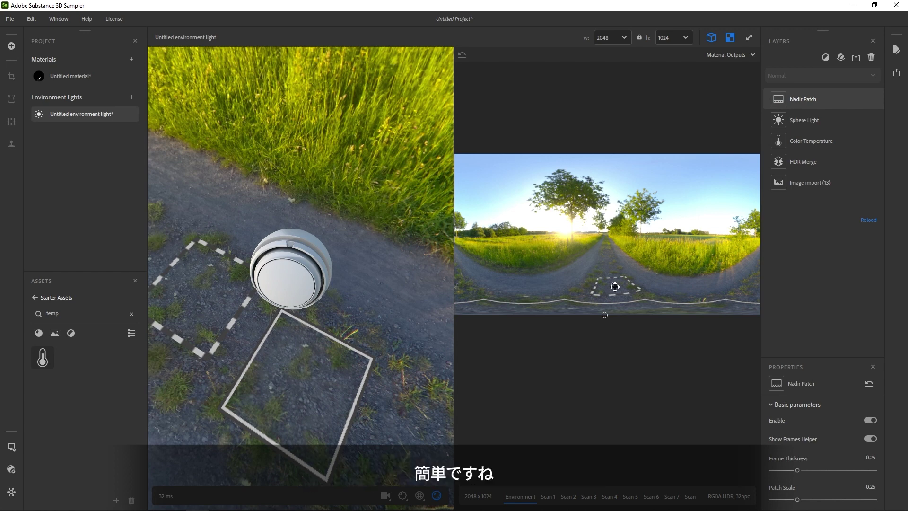
Review the Nadir Patch parameters, keep the patch hardness at 0.50, and turn off Show Frames Helper.
{"action": "scroll", "coordinate": [812, 416], "scroll_direction": "down", "scroll_amount": 5}
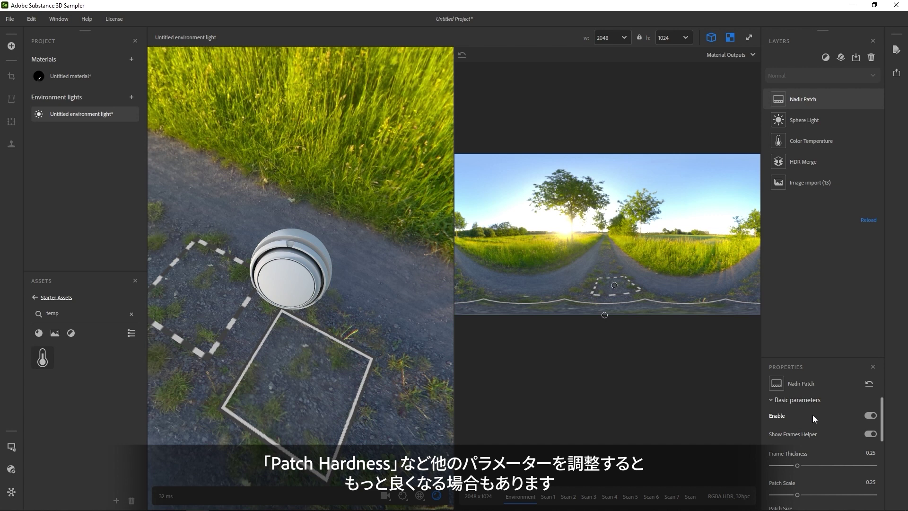
{"action": "mouse_move", "coordinate": [823, 469]}
{"action": "left_mouse_down"}
{"action": "mouse_move", "coordinate": [771, 468]}
{"action": "mouse_move", "coordinate": [850, 462]}
{"action": "mouse_move", "coordinate": [822, 461]}
{"action": "left_mouse_up"}
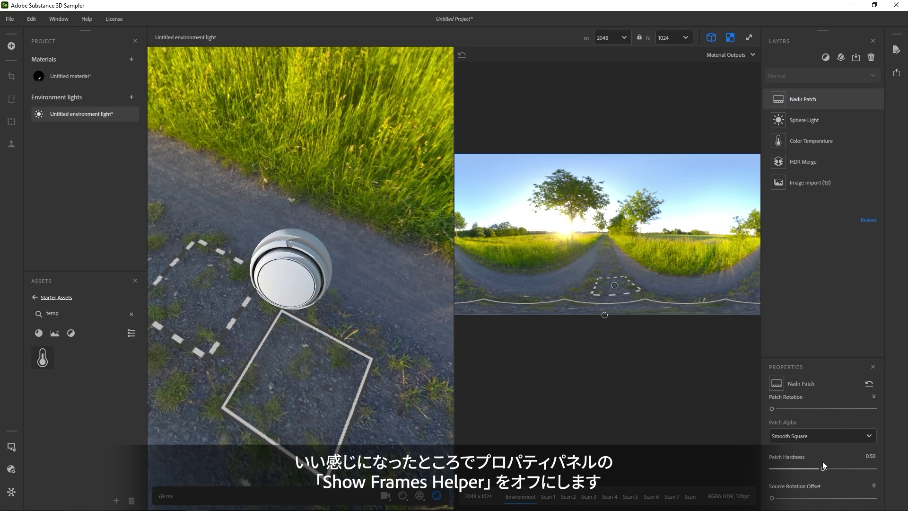
{"action": "scroll", "coordinate": [825, 438], "scroll_direction": "up", "scroll_amount": 1}
{"action": "scroll", "coordinate": [825, 438], "scroll_direction": "up", "scroll_amount": 3}
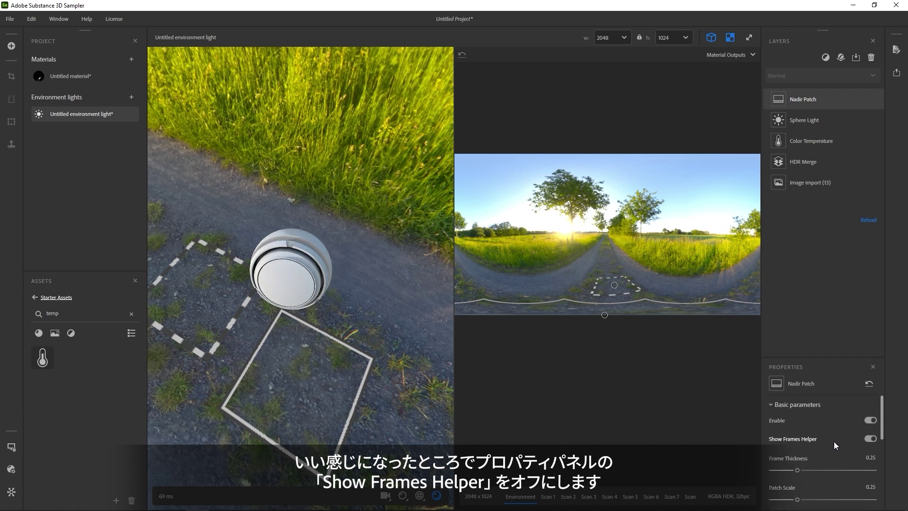
{"action": "left_click", "coordinate": [870, 438]}
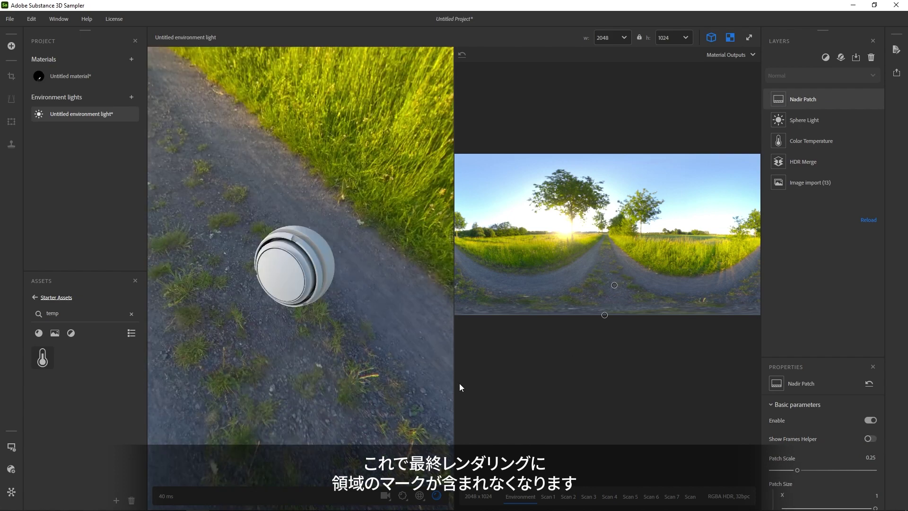
Check the horizon's tilt in the 3D view and add a Straighten Horizon filter above Nadir Patch.
{"action": "left_click_drag", "start_coordinate": [339, 370], "coordinate": [512, 310]}
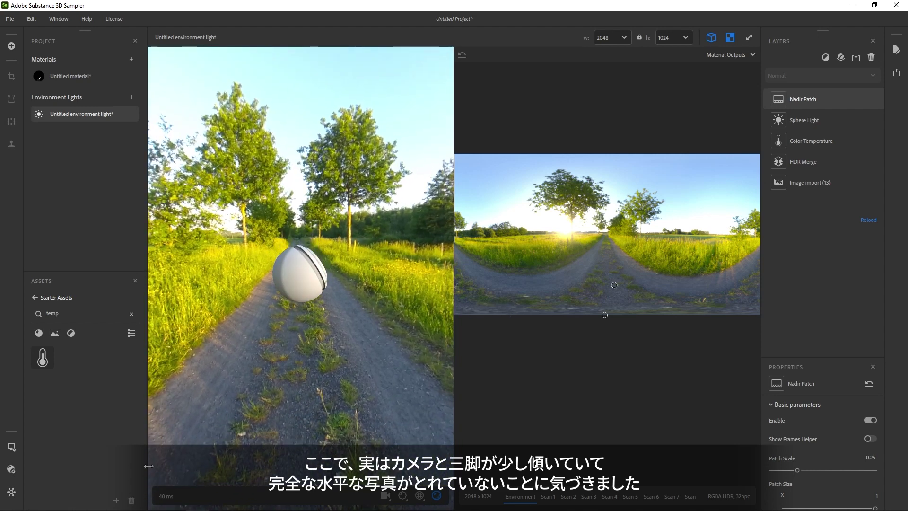
{"action": "left_click_drag", "start_coordinate": [313, 388], "coordinate": [320, 384]}
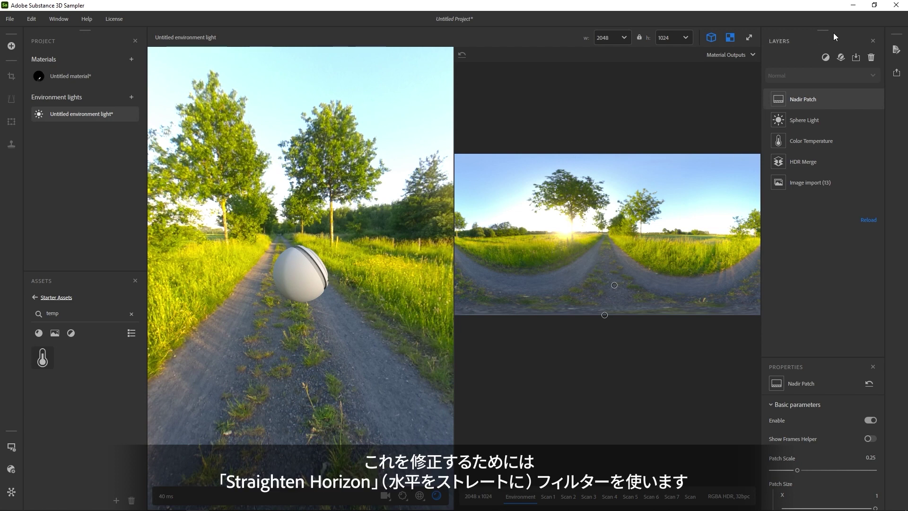
{"action": "left_click", "coordinate": [826, 57]}
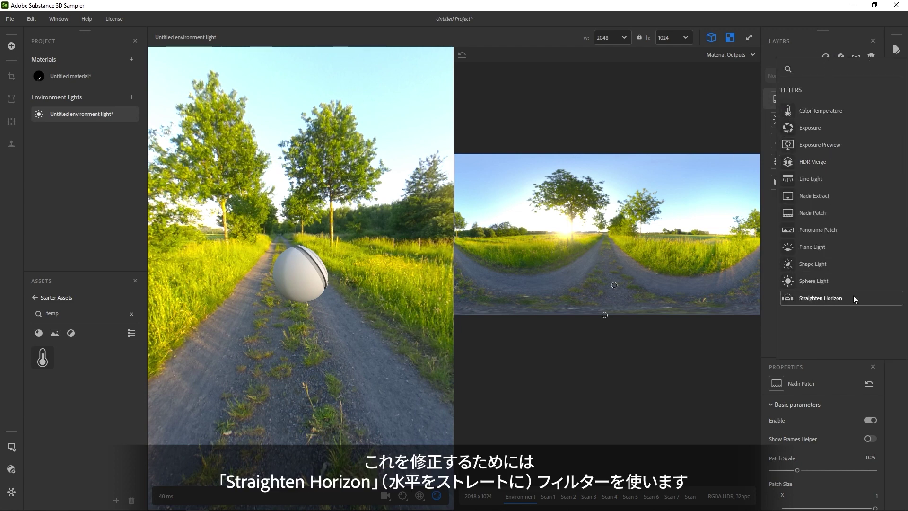
{"action": "left_click", "coordinate": [825, 295]}
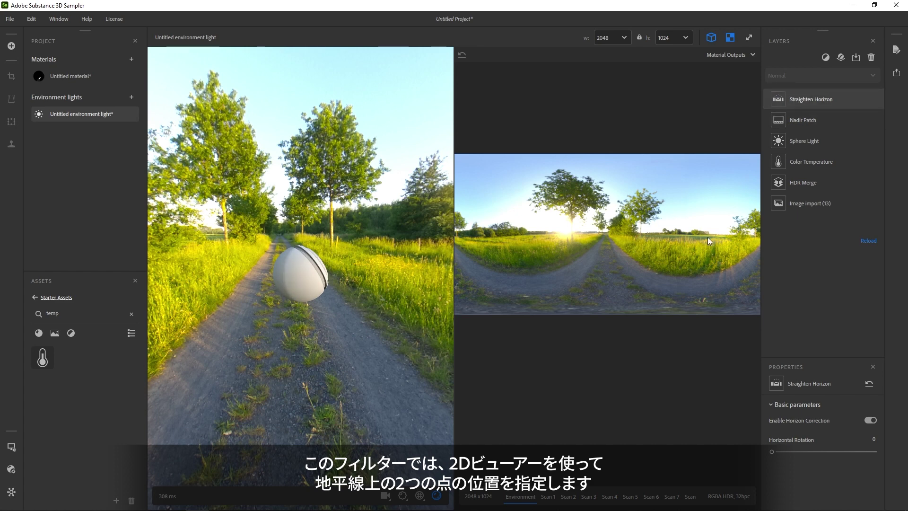
Switch the 2D view to Layer Inputs and place the two Straighten Horizon points on the horizon on either side of the road.
{"action": "scroll", "coordinate": [643, 252], "scroll_direction": "up", "scroll_amount": 3}
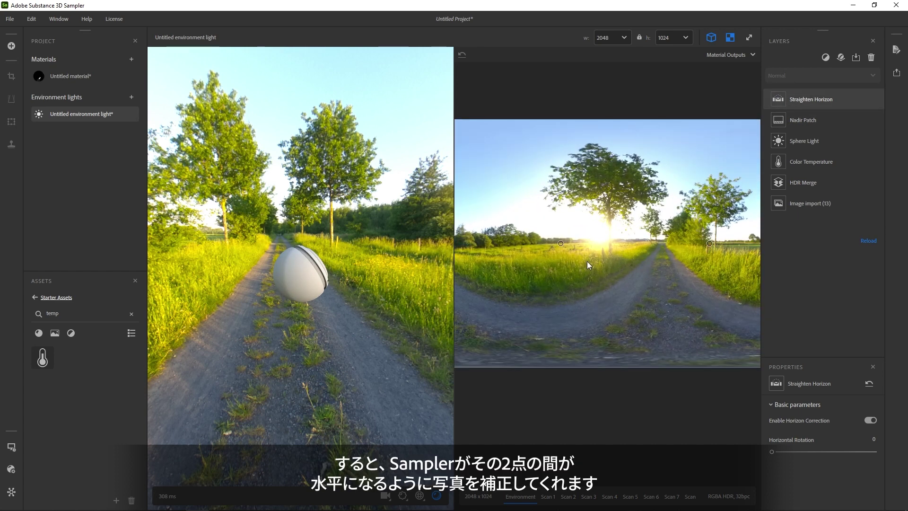
{"action": "scroll", "coordinate": [695, 257], "scroll_direction": "up", "scroll_amount": 5}
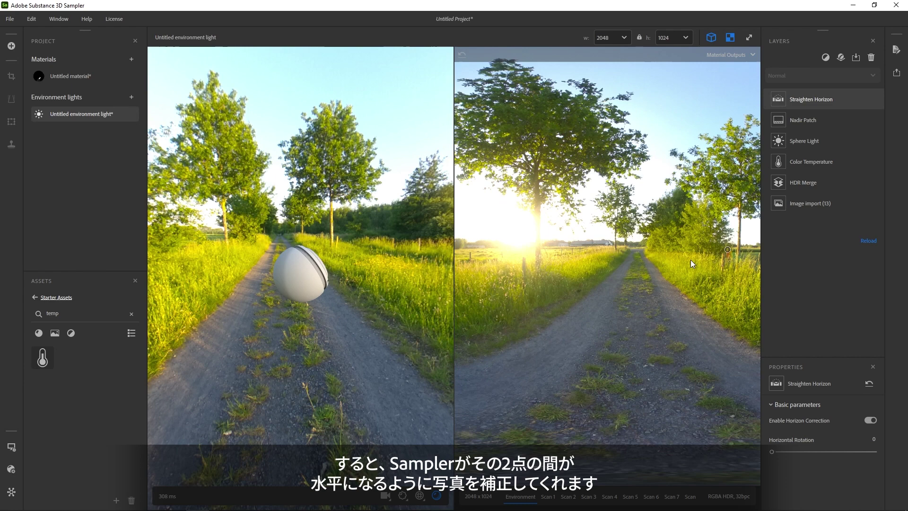
{"action": "left_click_drag", "start_coordinate": [635, 266], "coordinate": [690, 264]}
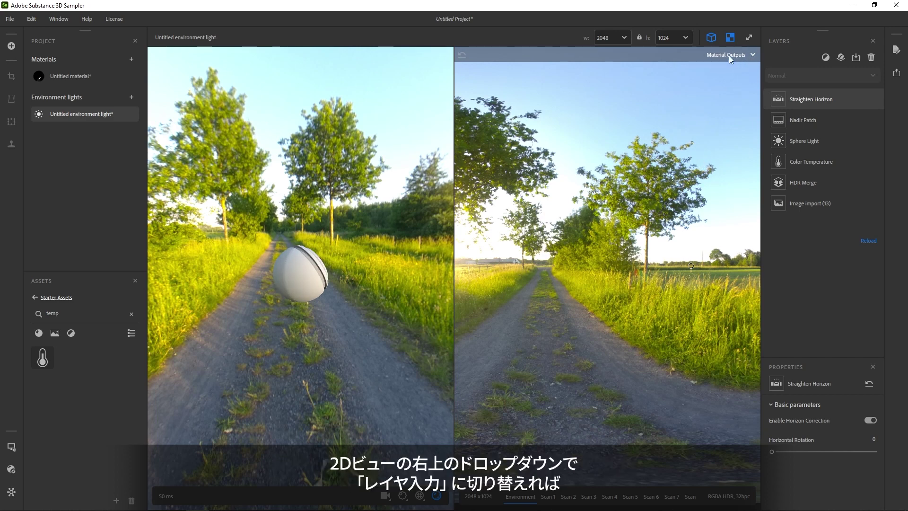
{"action": "left_click", "coordinate": [728, 55]}
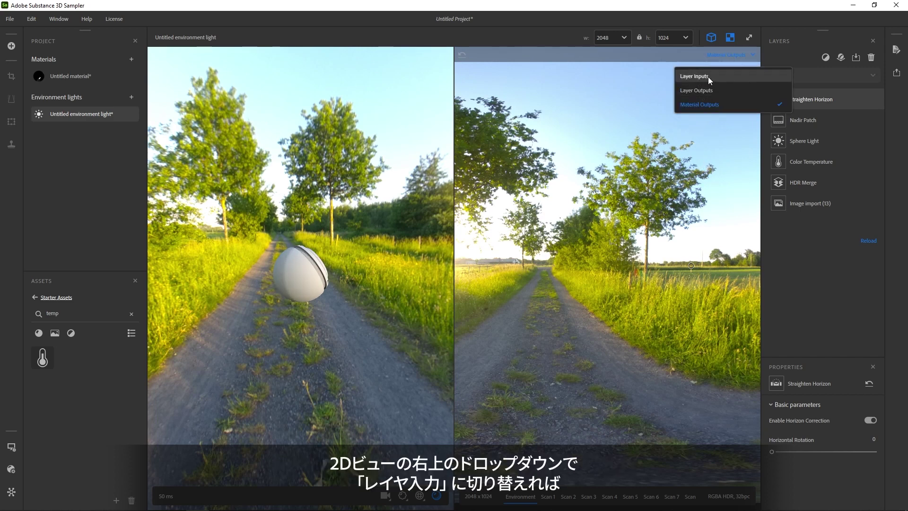
{"action": "left_click", "coordinate": [719, 80]}
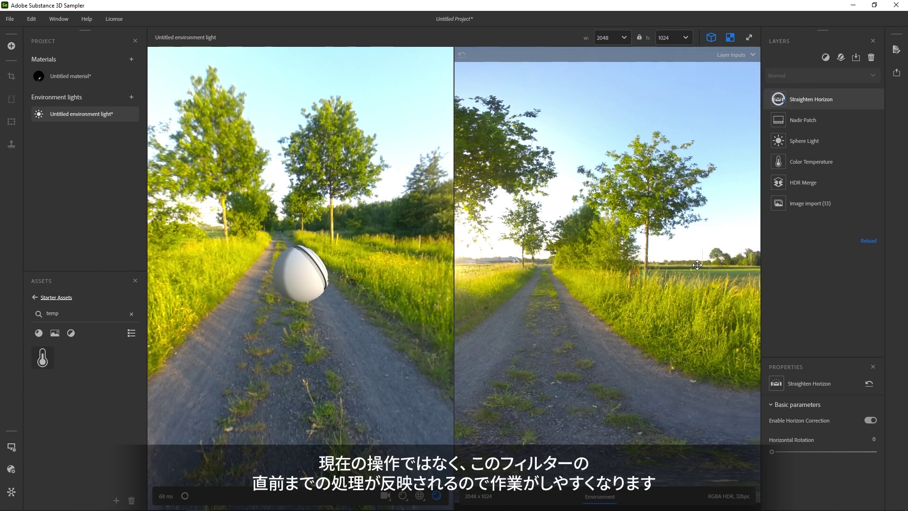
{"action": "left_click_drag", "start_coordinate": [693, 265], "coordinate": [568, 288]}
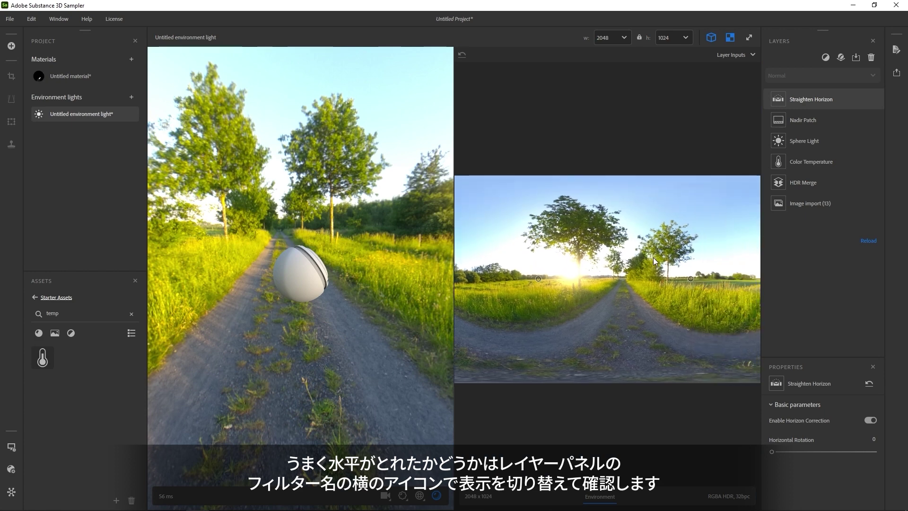
Toggle the Straighten Horizon filter's visibility repeatedly to compare the panorama with and without the correction.
{"action": "left_click", "coordinate": [878, 99]}
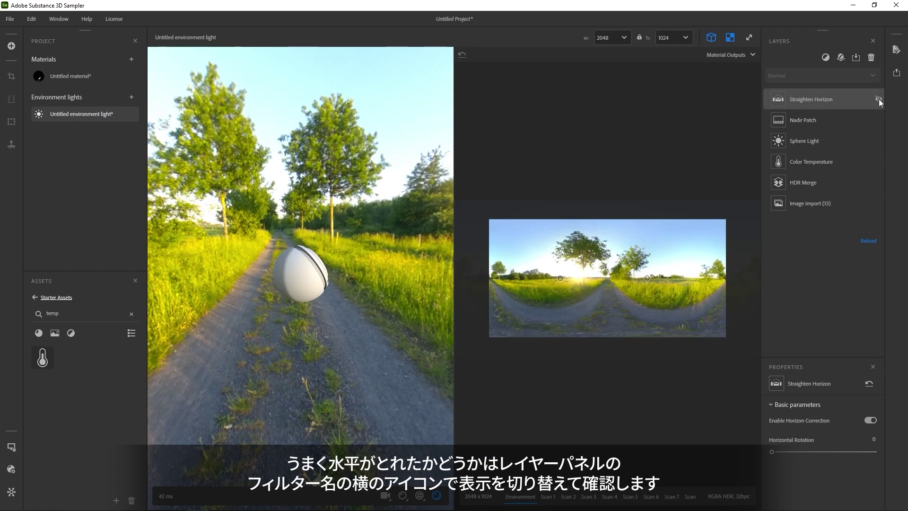
{"action": "left_click", "coordinate": [878, 99]}
{"action": "left_click", "coordinate": [878, 99]}
{"action": "left_click", "coordinate": [878, 100]}
{"action": "left_click", "coordinate": [879, 100]}
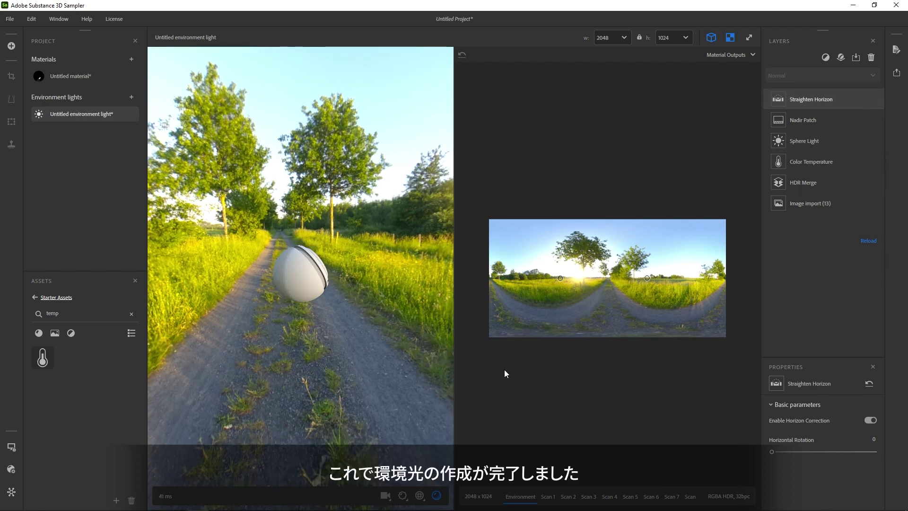
Rename the untitled environment light as Road_Sunset and save the project under the name Road_Sunset.
{"action": "right_click", "coordinate": [80, 113]}
{"action": "left_click", "coordinate": [104, 173]}
{"action": "type", "text": "Road"}
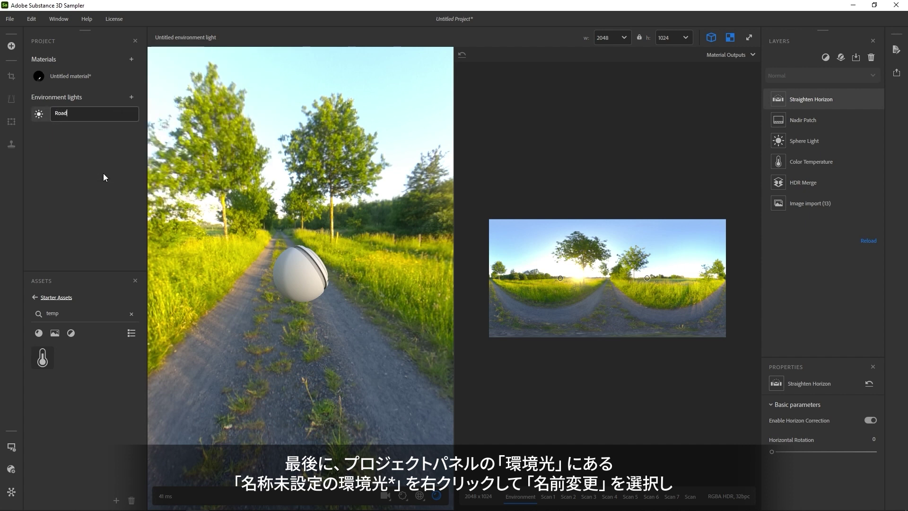
{"action": "type", "text": "_Sunset"}
{"action": "key", "text": "Return"}
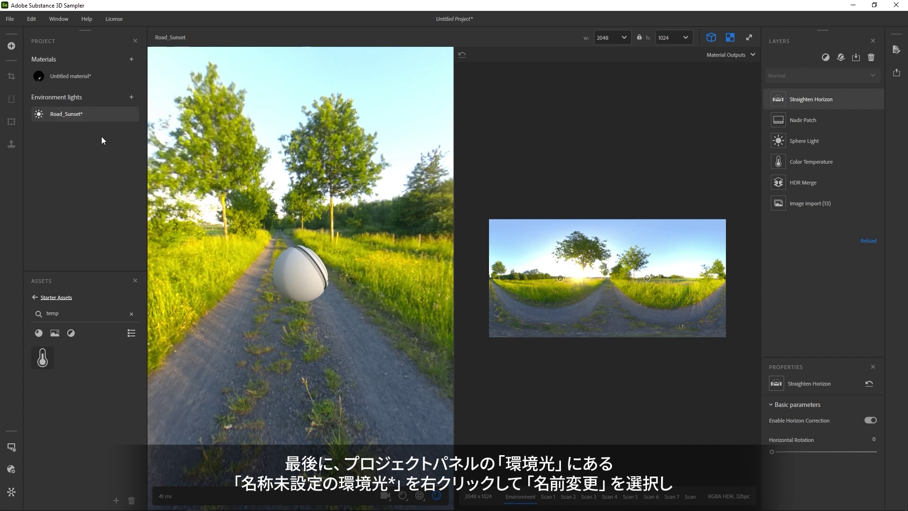
{"action": "left_click", "coordinate": [10, 19]}
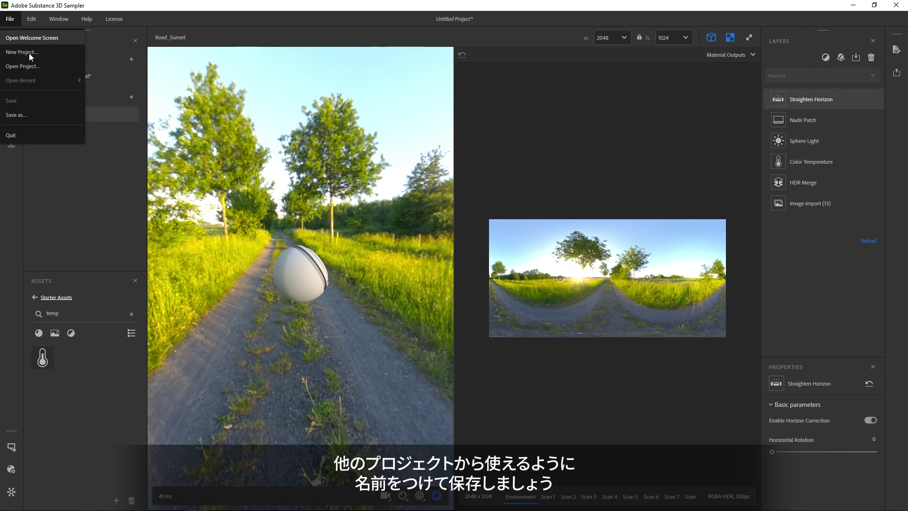
{"action": "left_click", "coordinate": [22, 115]}
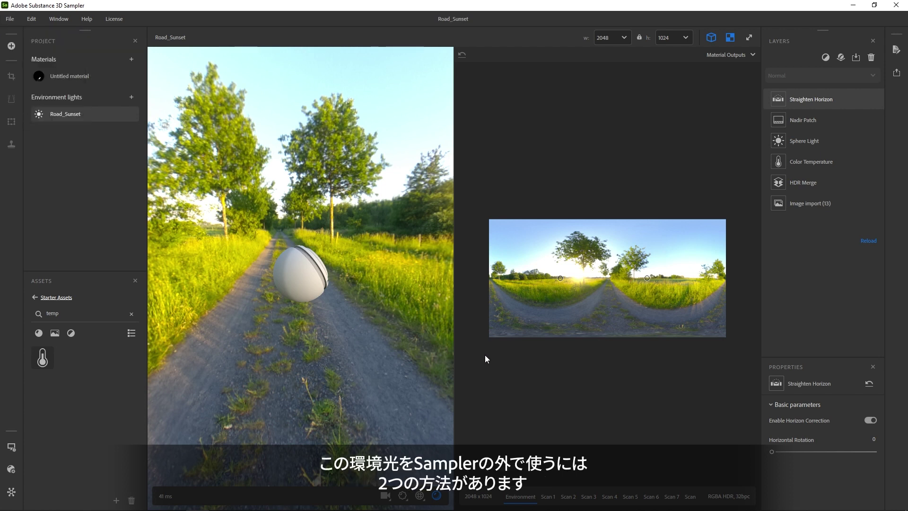
Send Road_Sunset to Substance 3D Stager and inspect the environment light's image in the BMX scene there.
{"action": "left_click", "coordinate": [896, 73]}
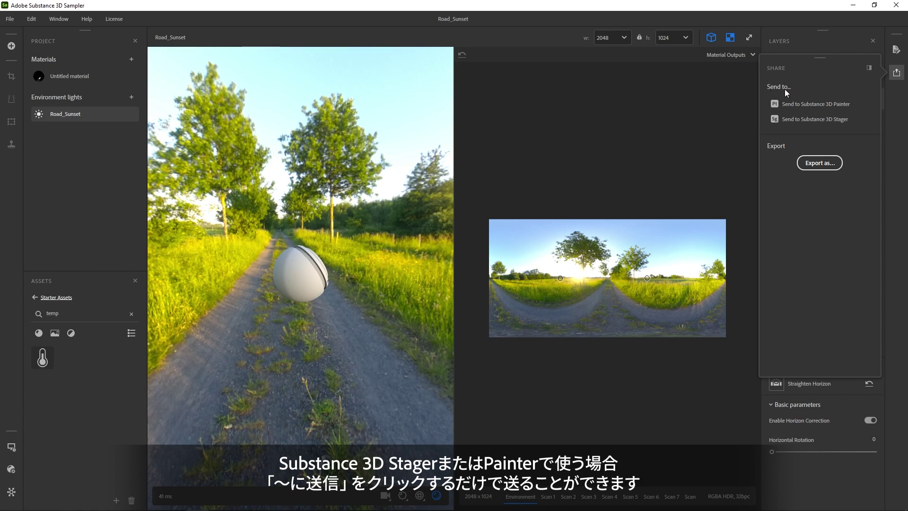
{"action": "left_click", "coordinate": [807, 120]}
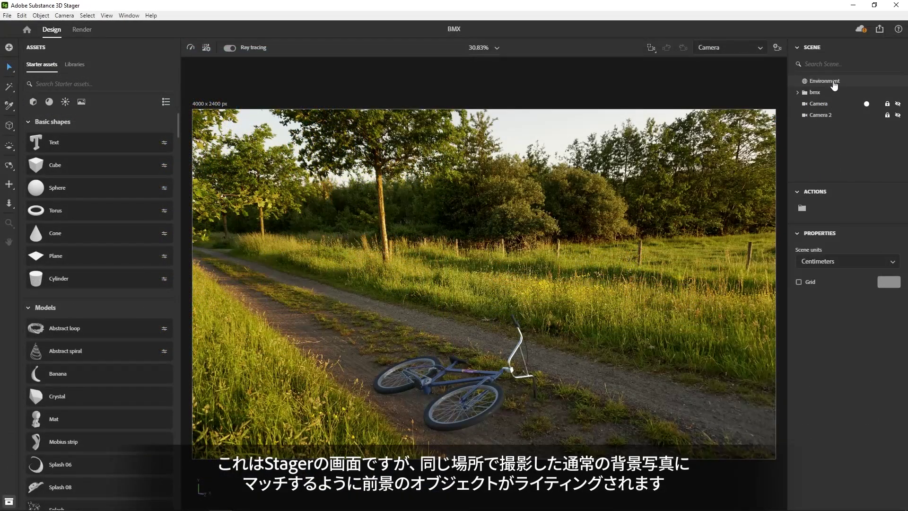
{"action": "left_click", "coordinate": [834, 83]}
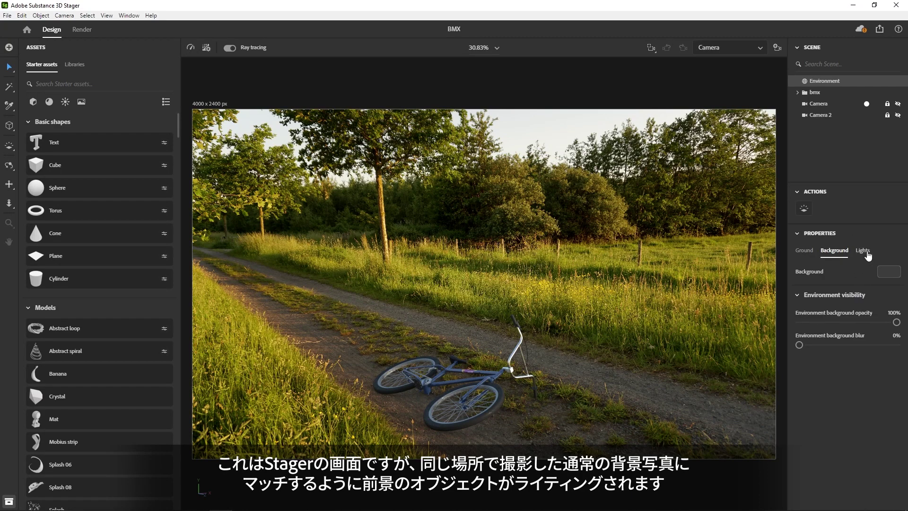
{"action": "left_click", "coordinate": [867, 253]}
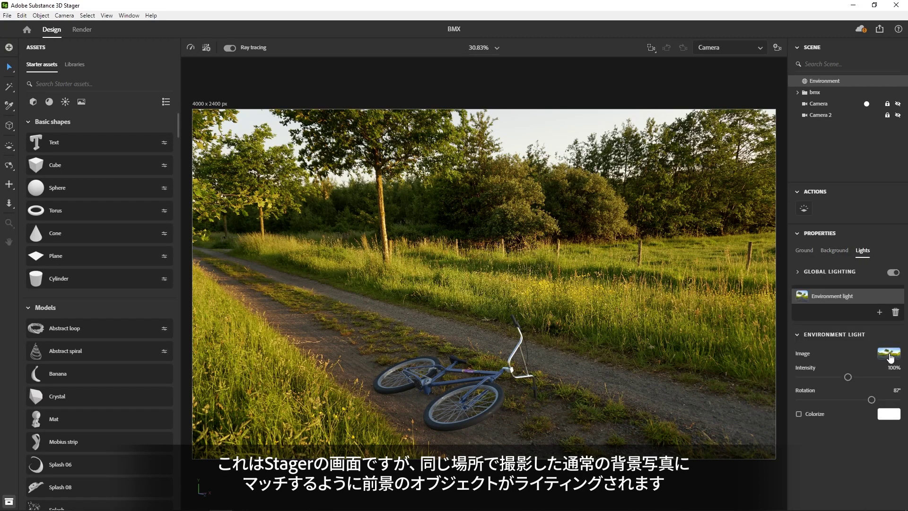
{"action": "left_click", "coordinate": [889, 354]}
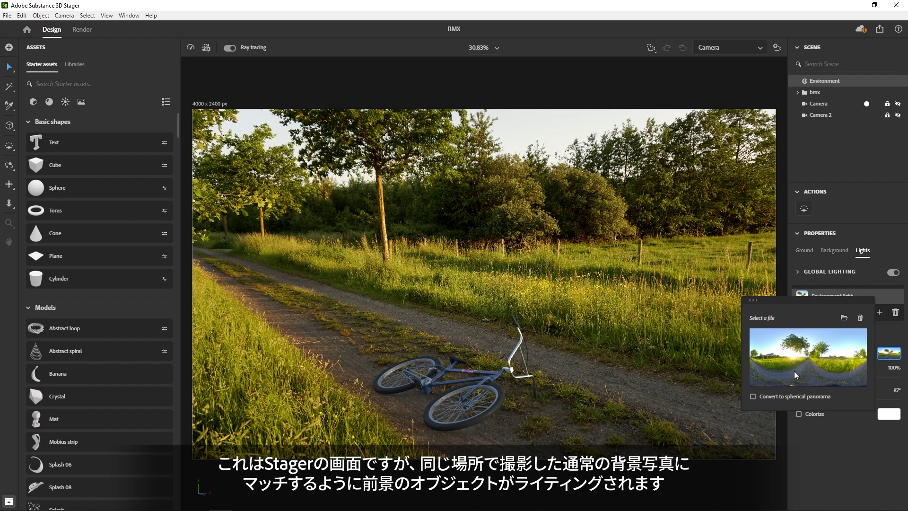
{"action": "left_click", "coordinate": [839, 455]}
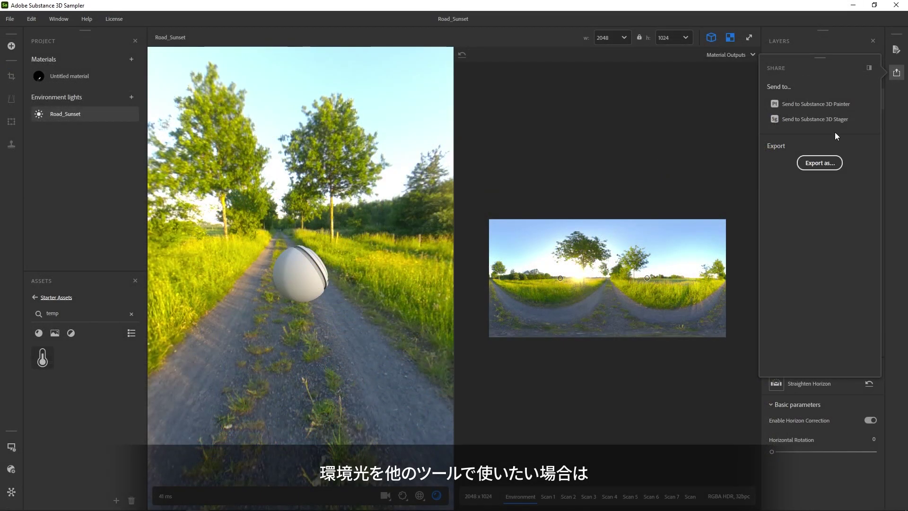
Back in Substance 3D Sampler, export Road_Sunset's Environment channel in EXR format at 2048 x 1024.
{"action": "left_click", "coordinate": [806, 163]}
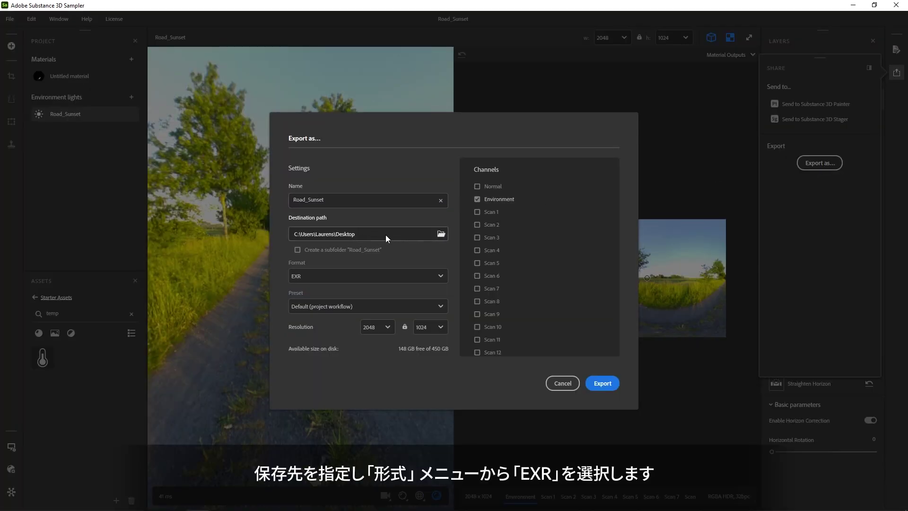
{"action": "left_click", "coordinate": [354, 276]}
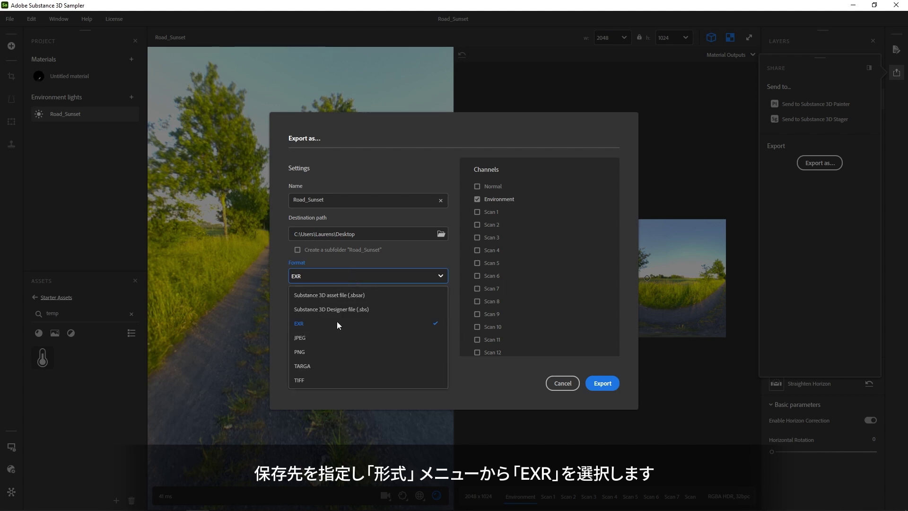
{"action": "left_click", "coordinate": [310, 321]}
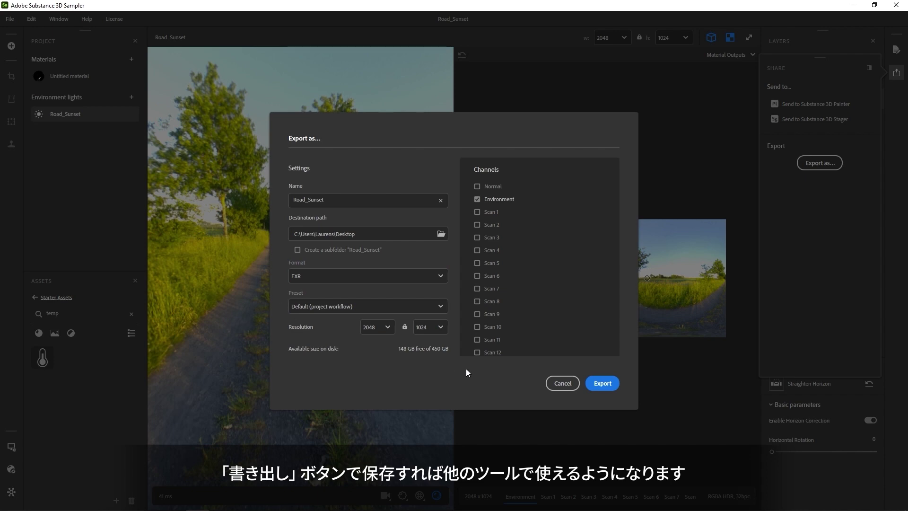
{"action": "left_click", "coordinate": [604, 384]}
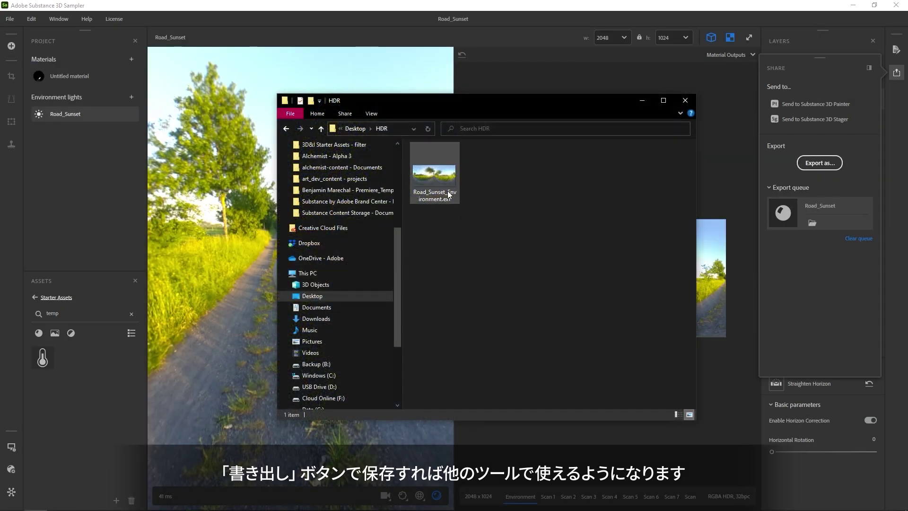